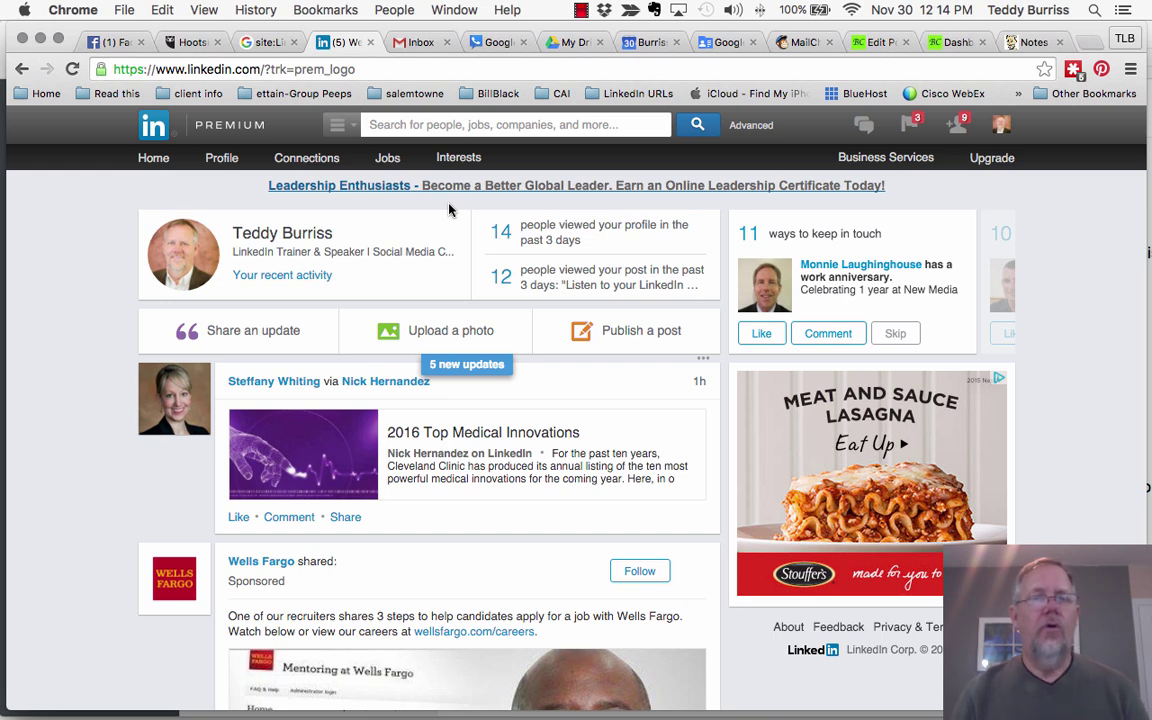
Step: Reload the LinkedIn home feed and check the search categories and recent searches, then dismiss them
key("super+r")
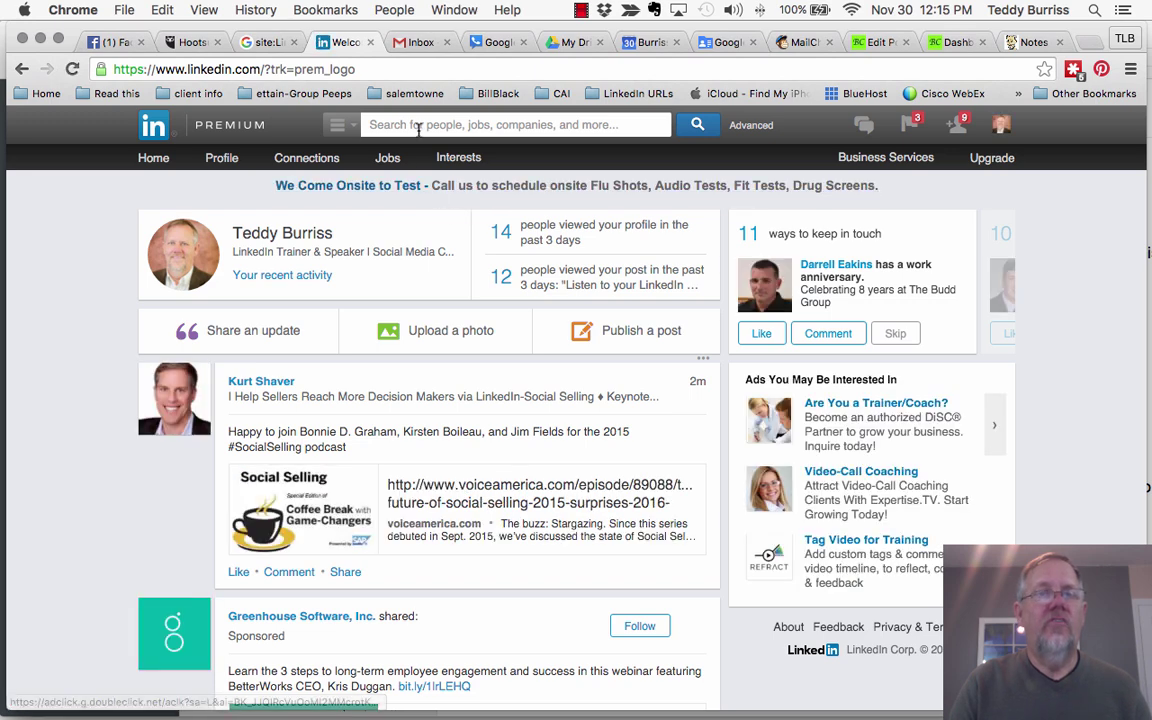
left_click(373, 122)
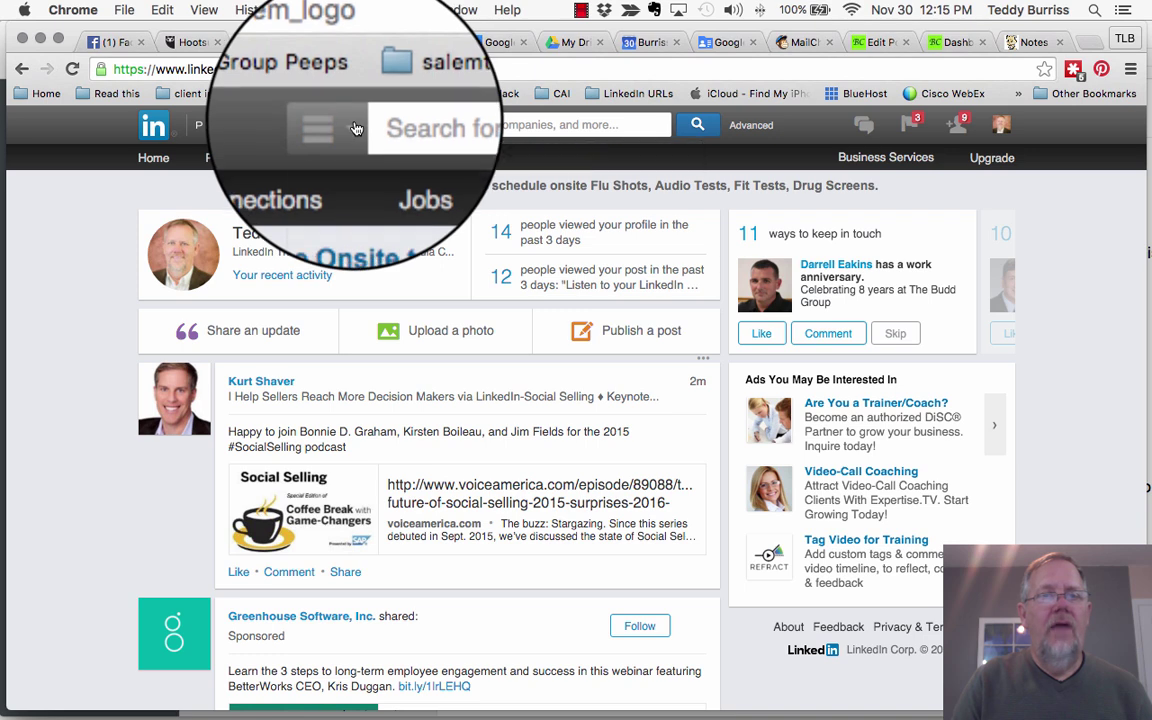
left_click(355, 128)
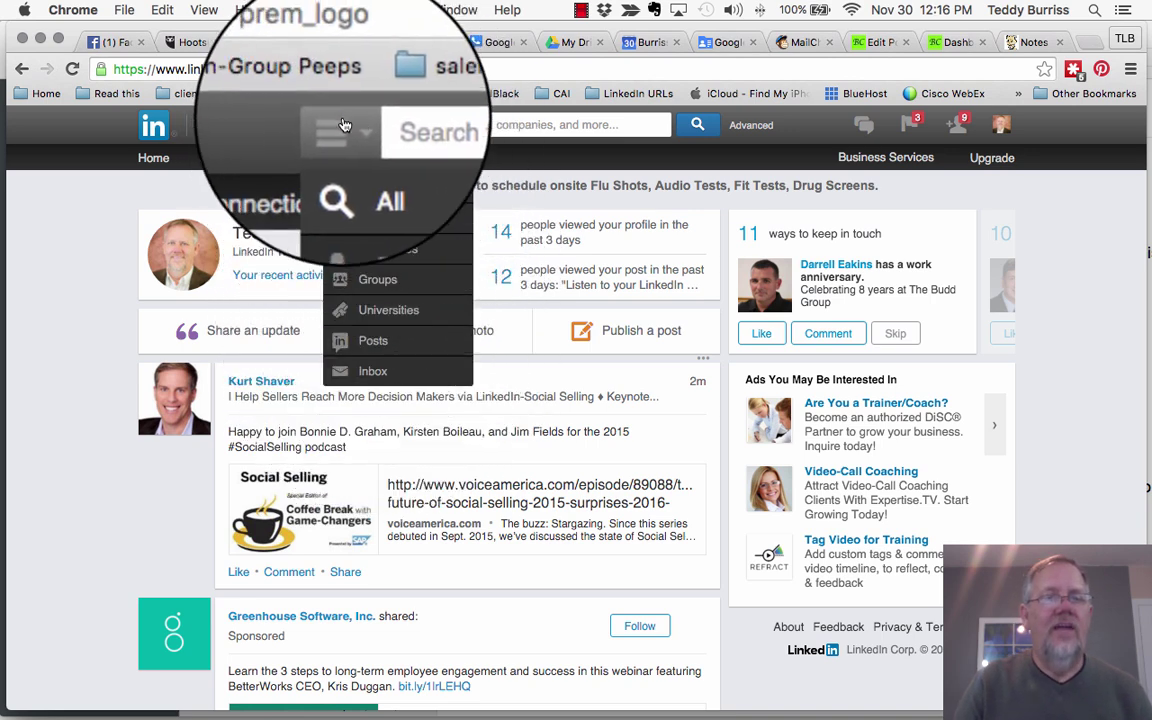
left_click(425, 124)
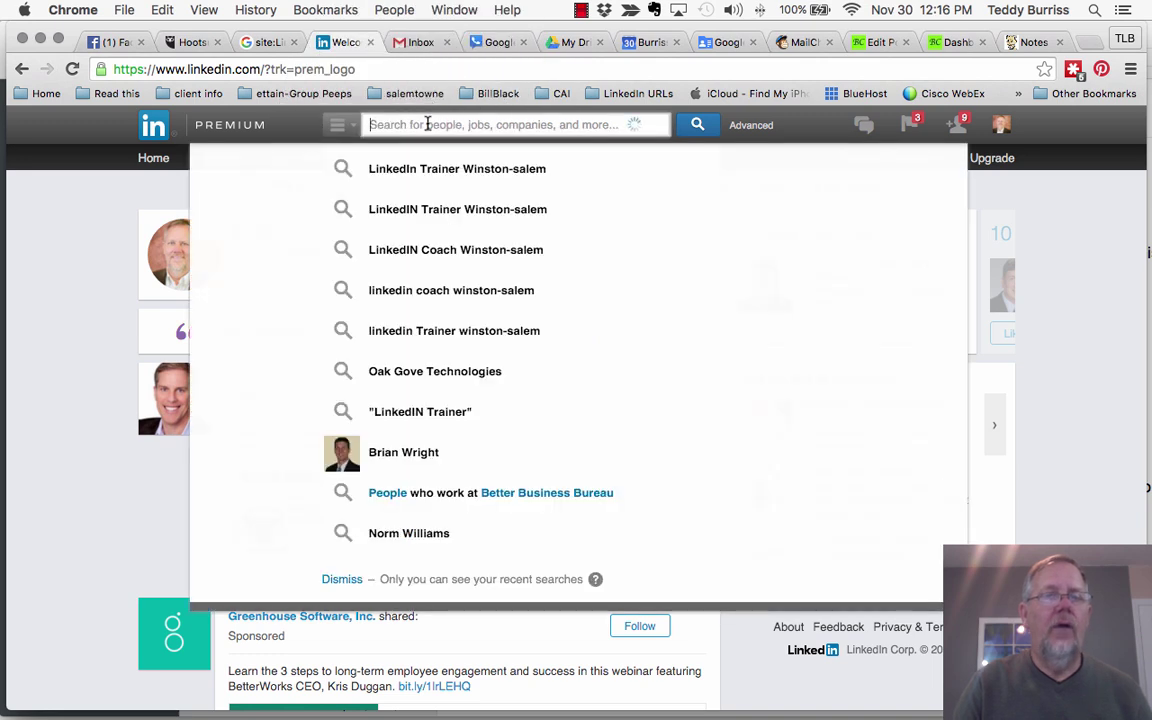
left_click(59, 205)
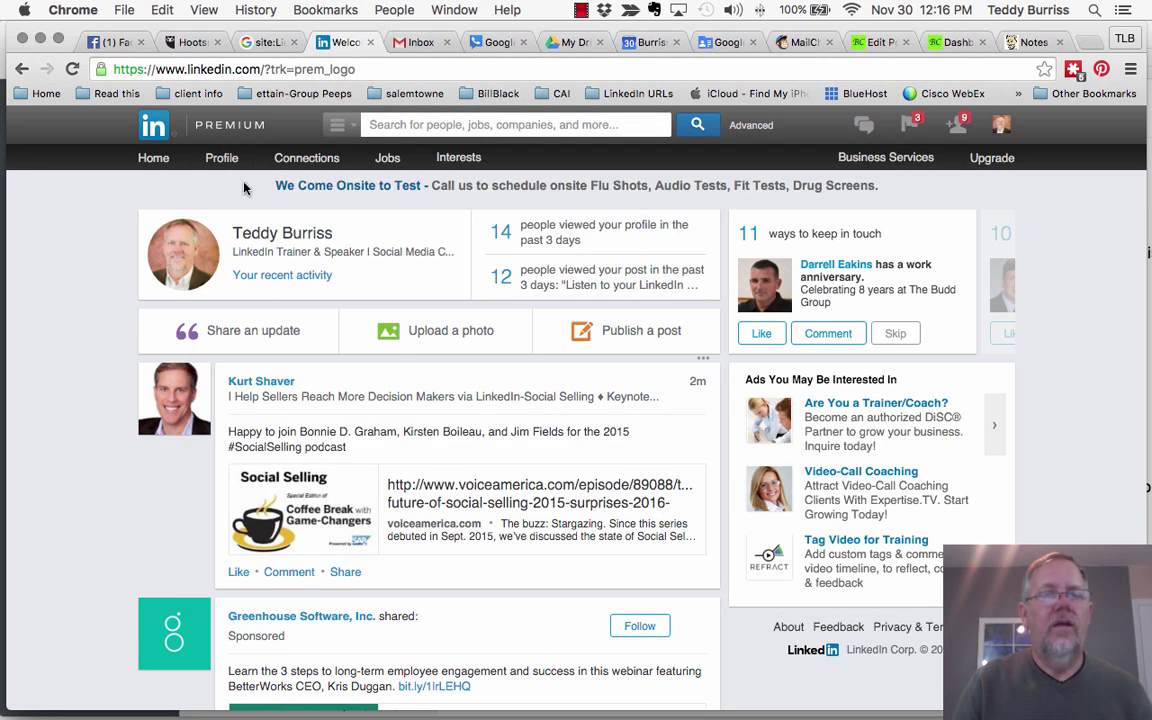
Step: Search LinkedIn for 'linkedin trainer winston-salem' and show all 73 results
left_click(424, 124)
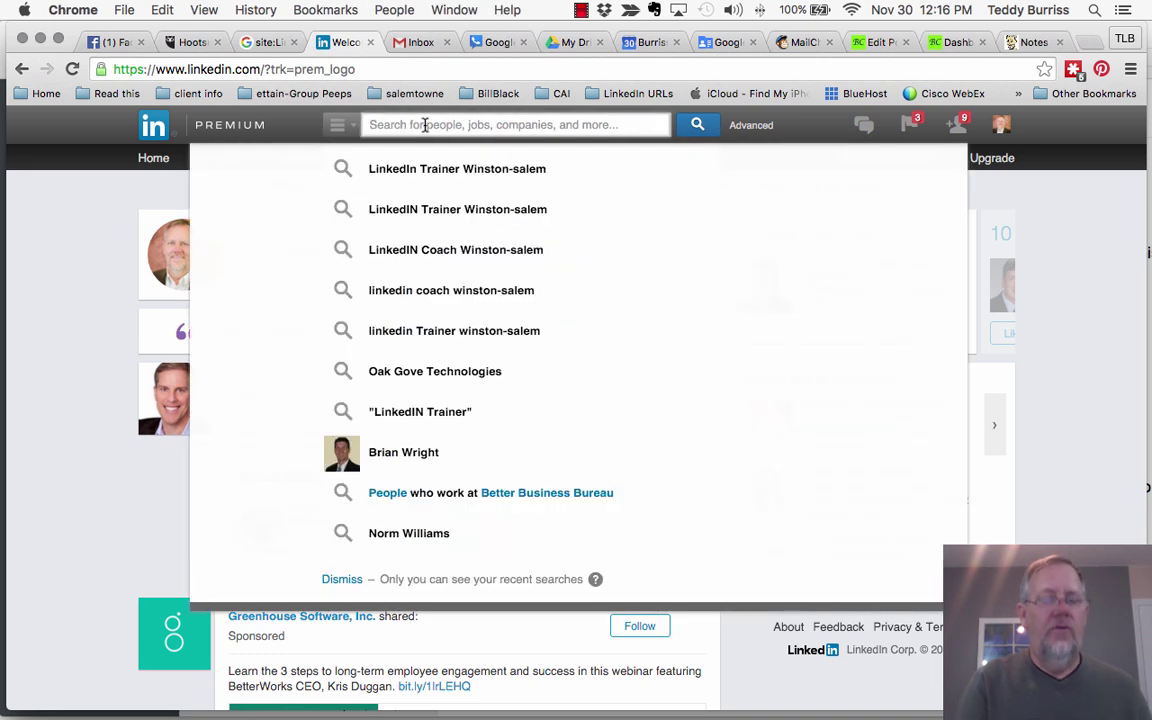
type("linkedin")
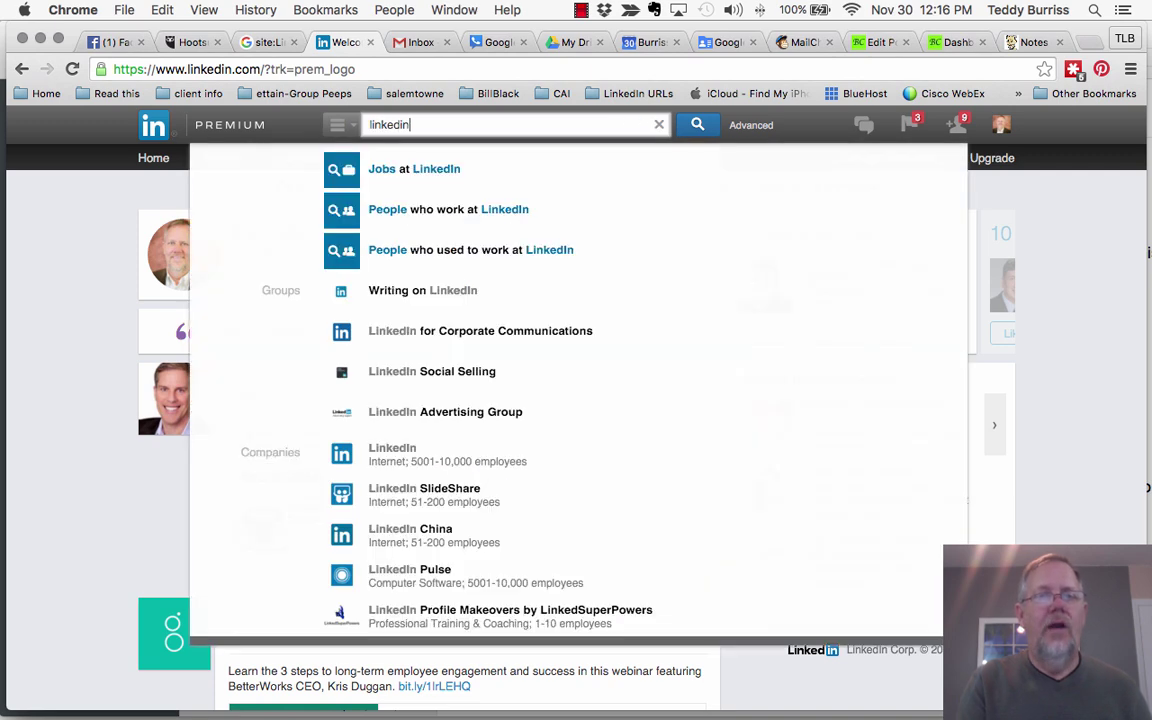
type(" trainer wi")
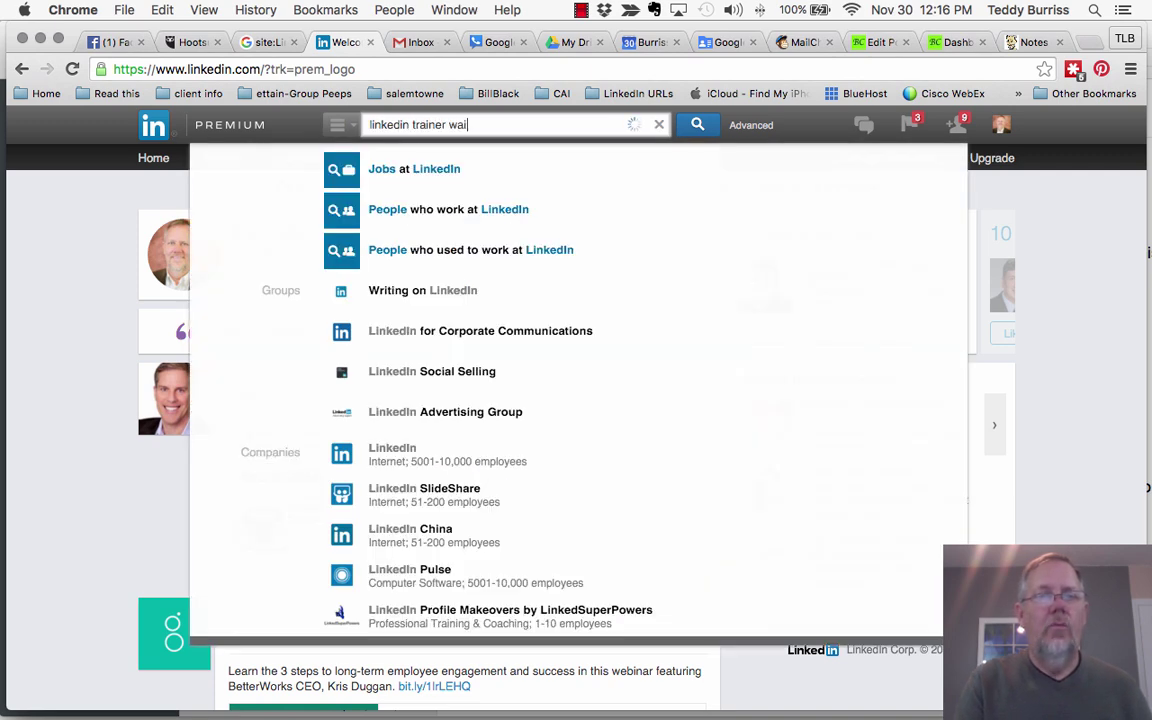
type("n")
left_click(564, 166)
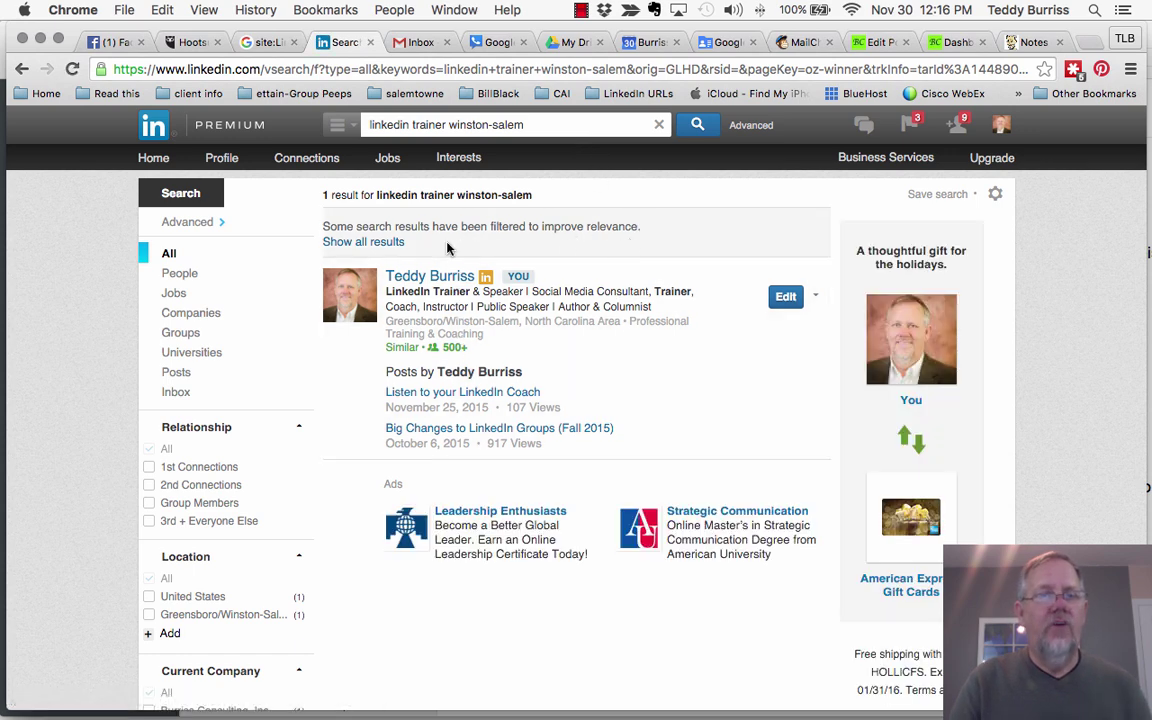
left_click(355, 250)
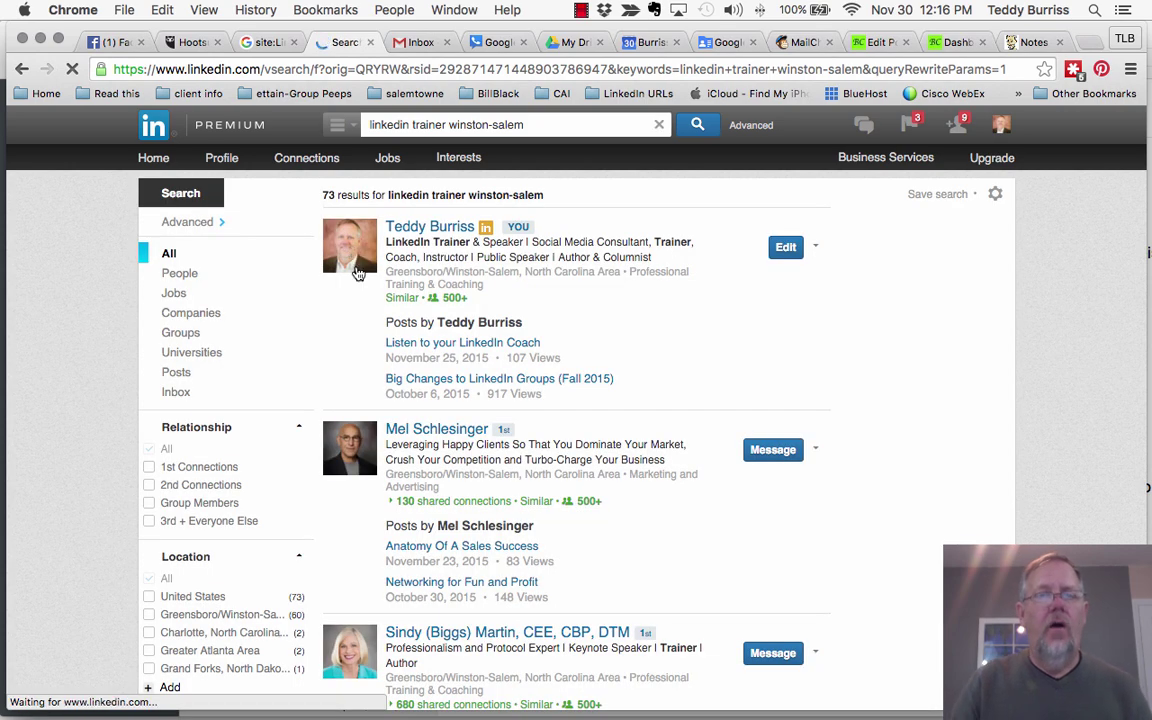
scroll(505, 430, "down", 5)
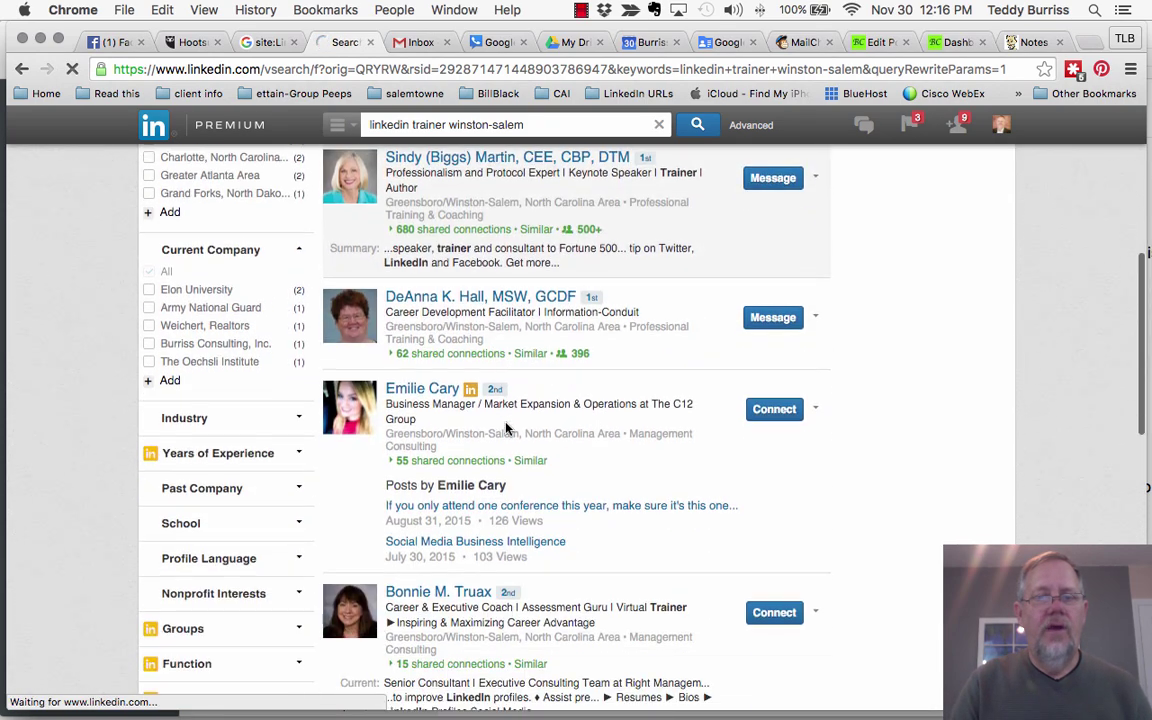
scroll(507, 428, "down", 1)
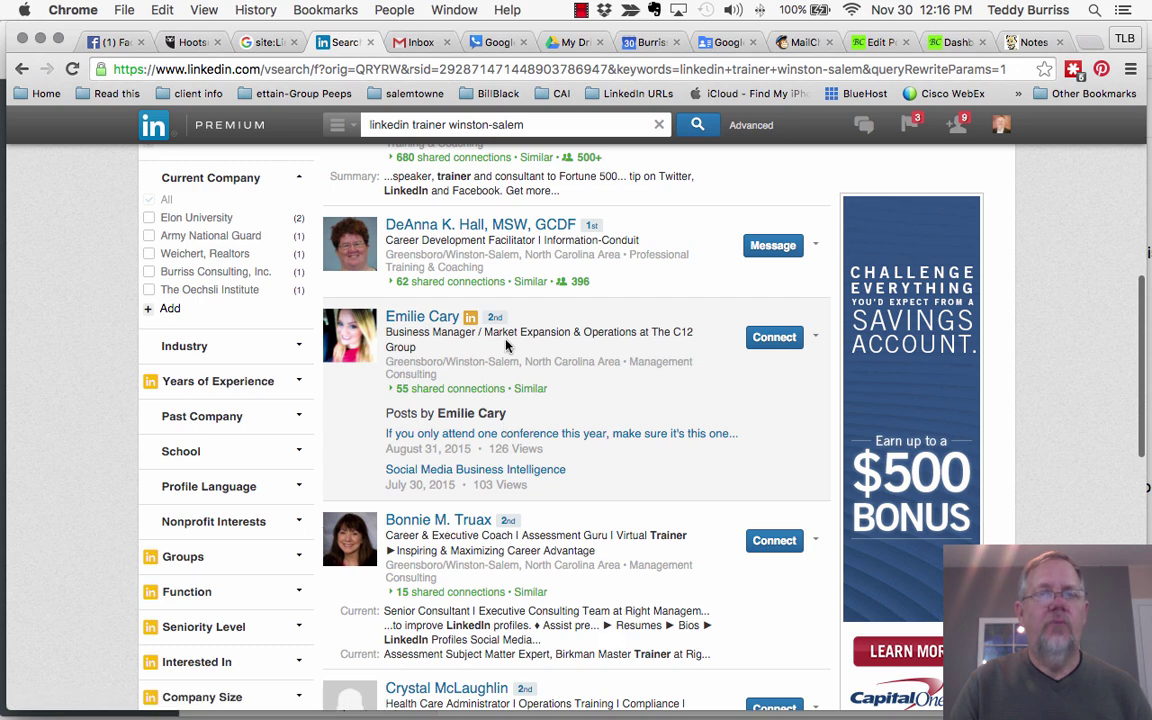
scroll(506, 345, "up", 6)
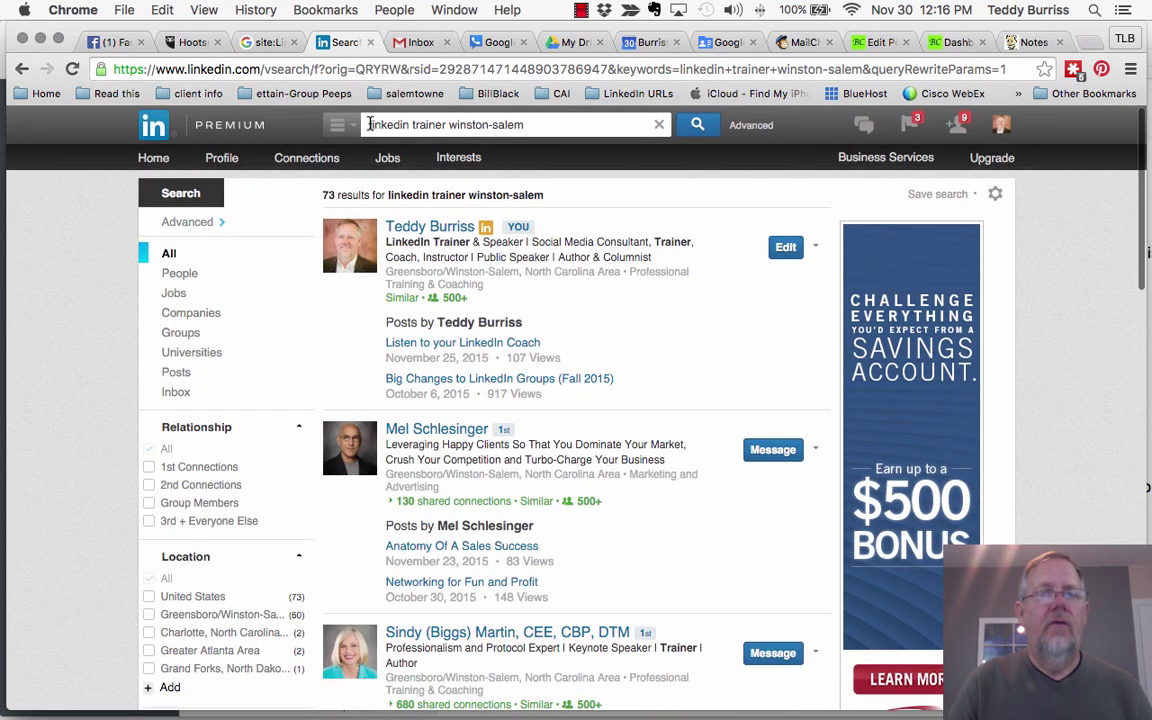
Step: Put quotes around "linkedin trainer" in the winston-salem query and show its single result
left_click(445, 121)
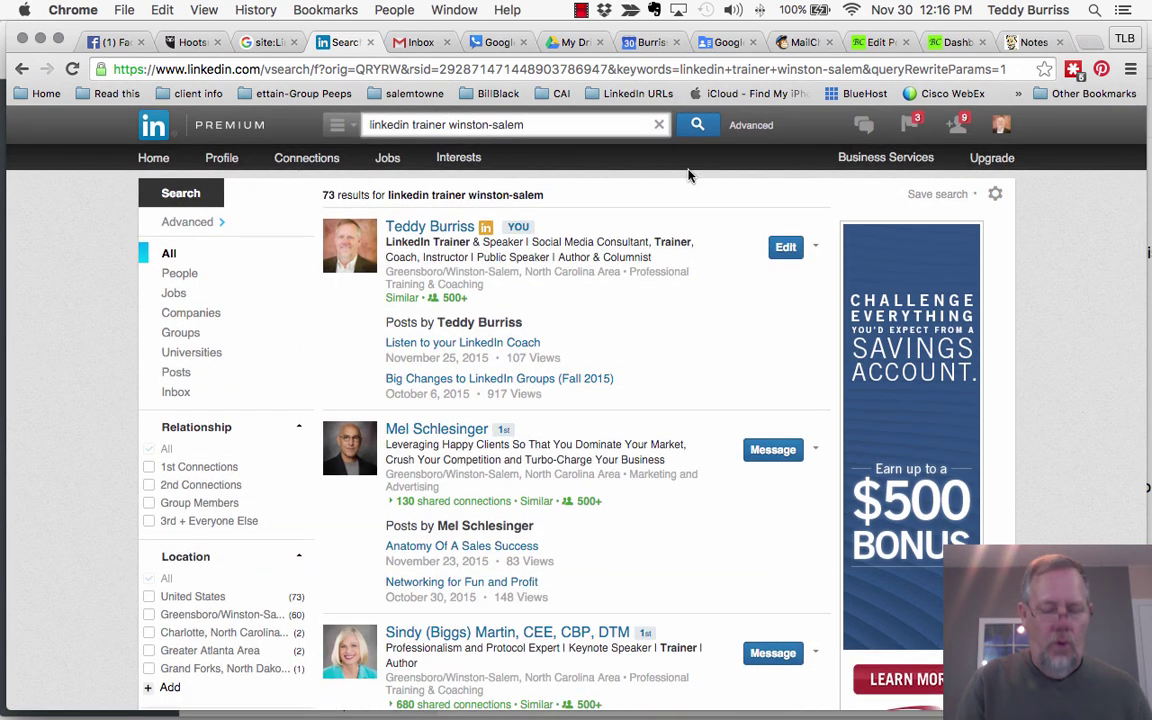
type("\"")
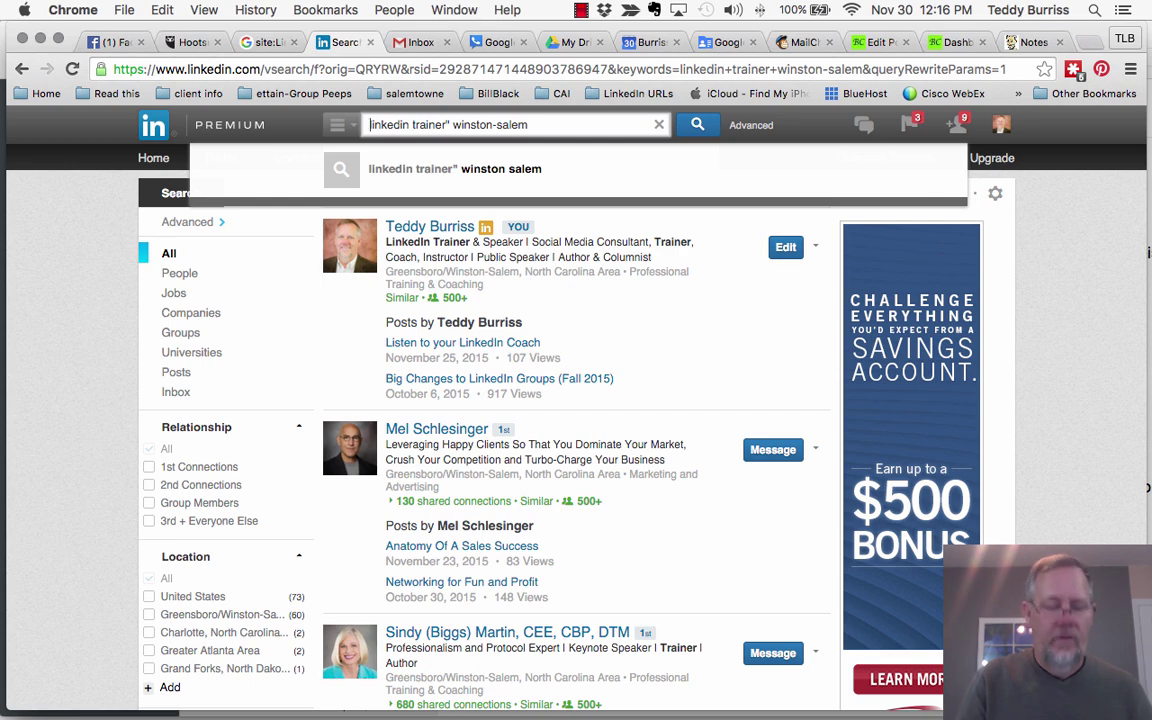
type("\"")
key("Return")
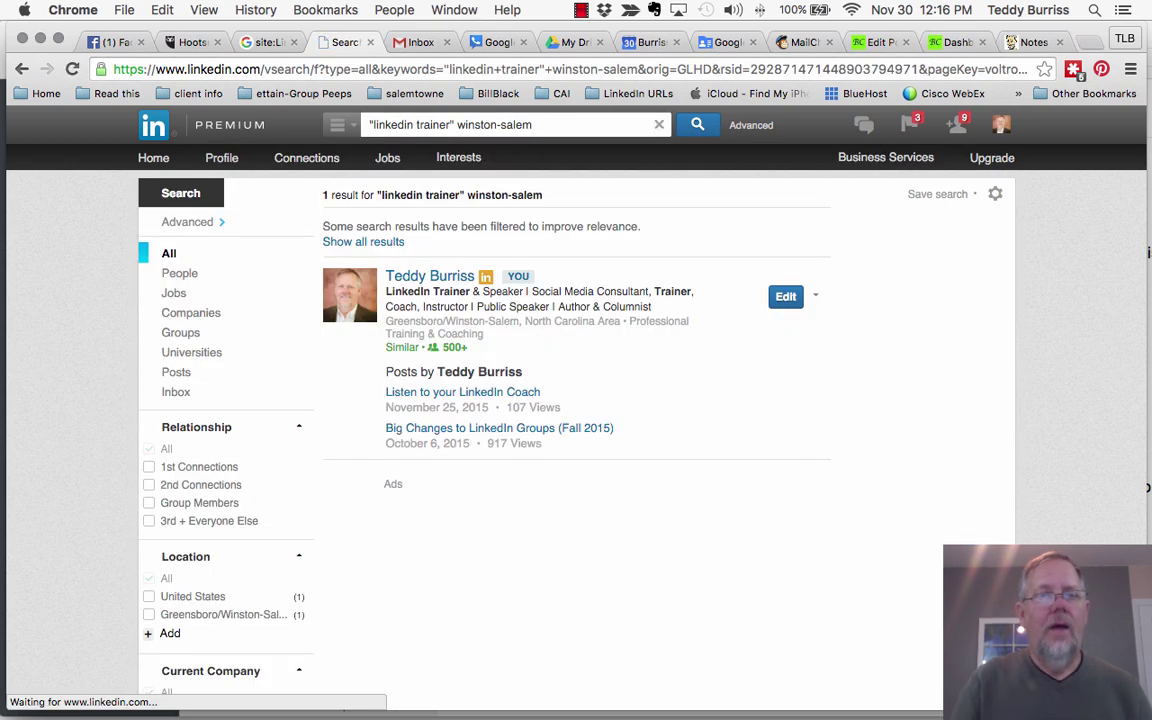
left_click(385, 244)
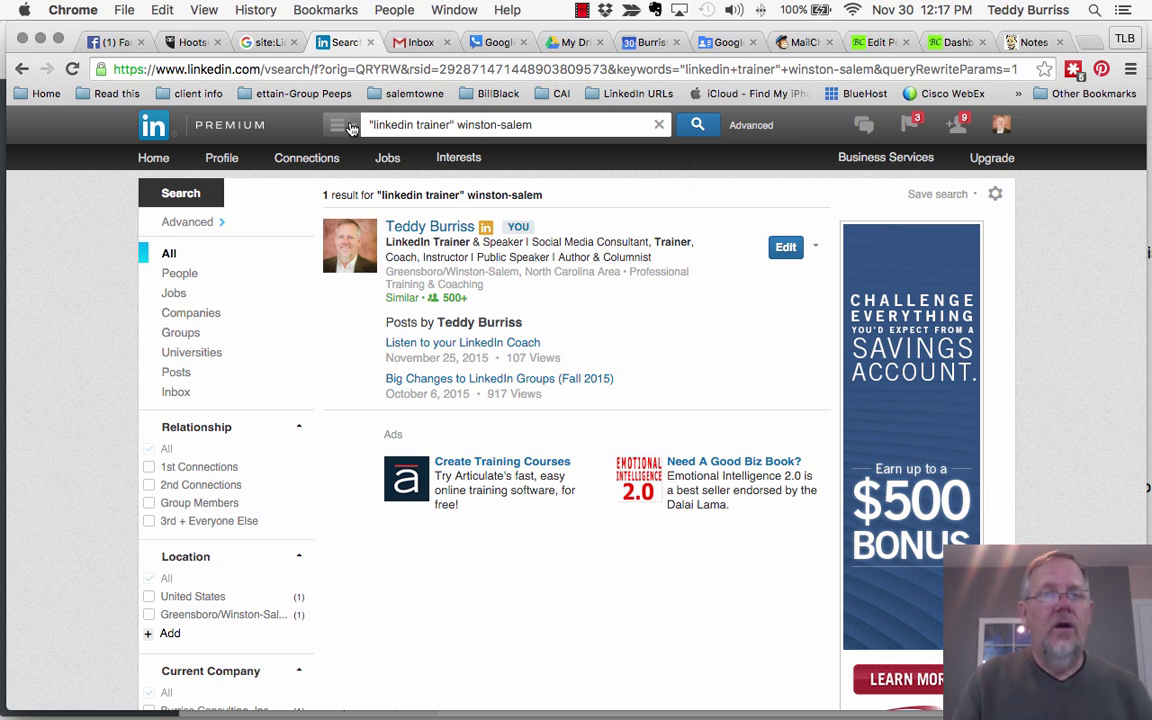
Step: From the home page, scope the search to Companies and enter 'next level partner'
left_click(150, 130)
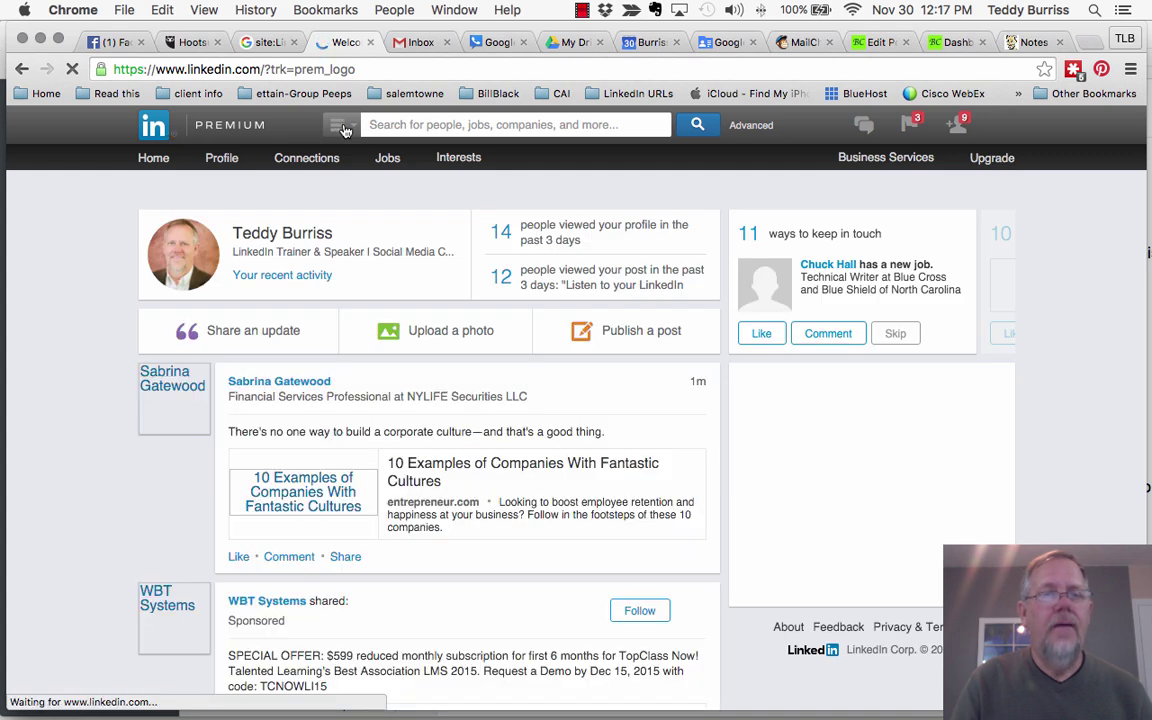
left_click(337, 124)
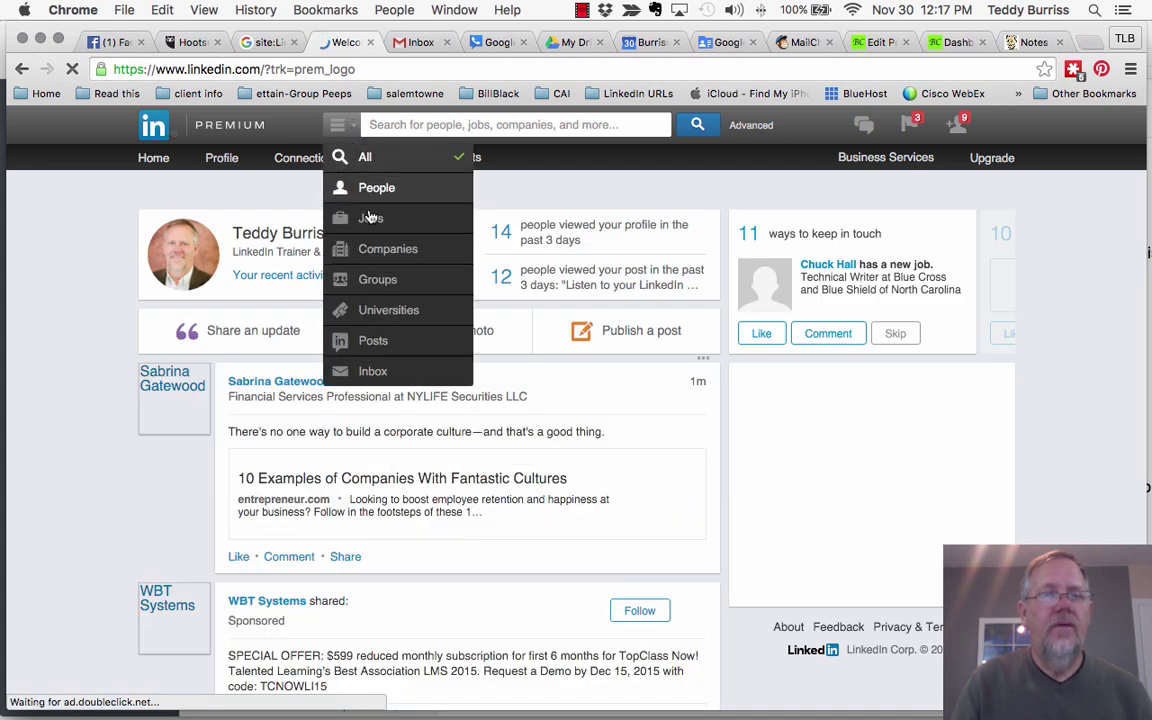
left_click(388, 245)
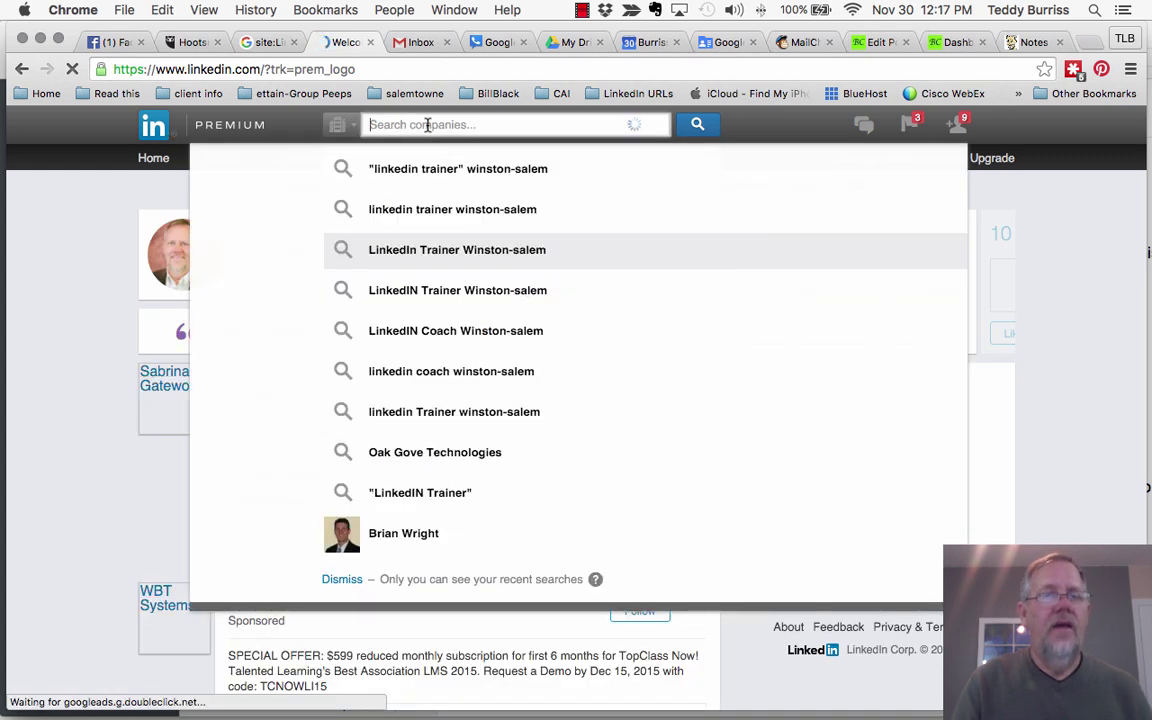
type("next level")
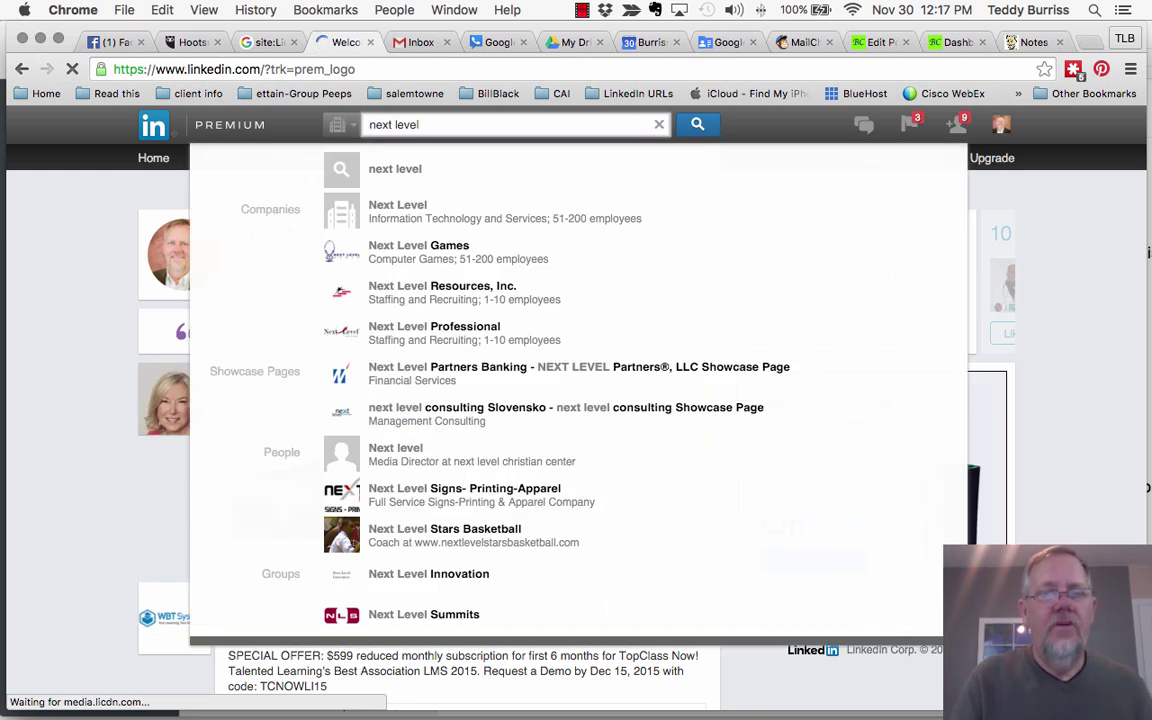
type(" partner")
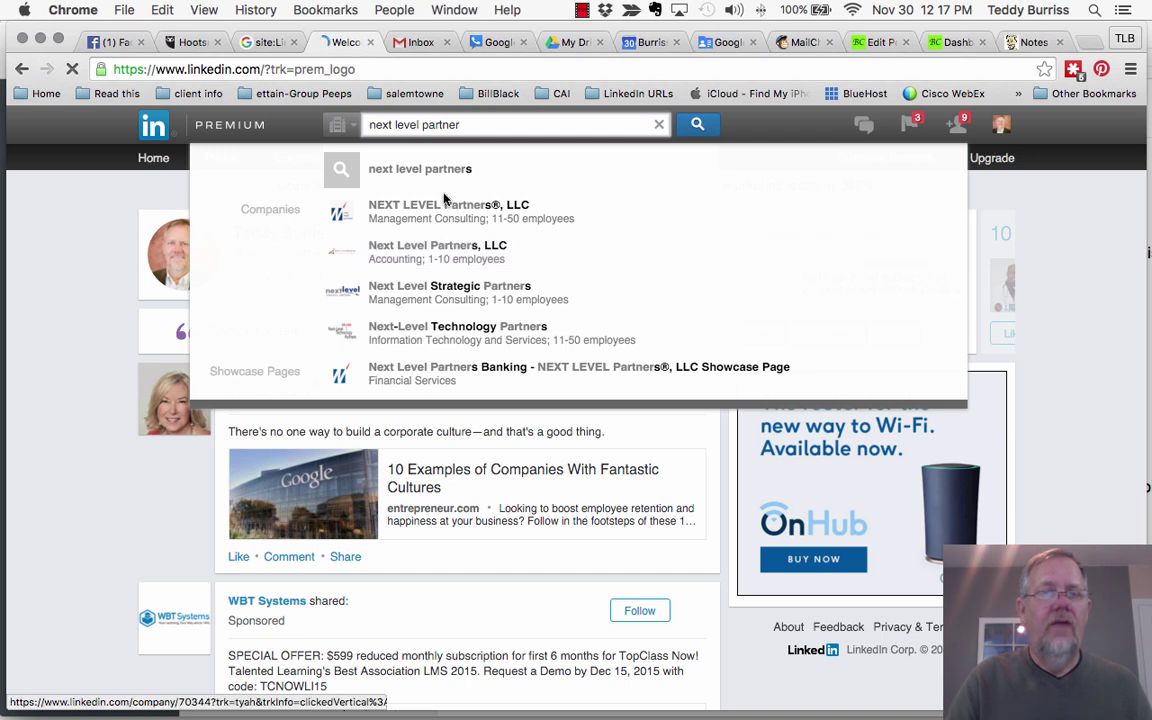
Step: Run the company search, then change it to the quoted "next level partners" for 3 results
left_click(698, 127)
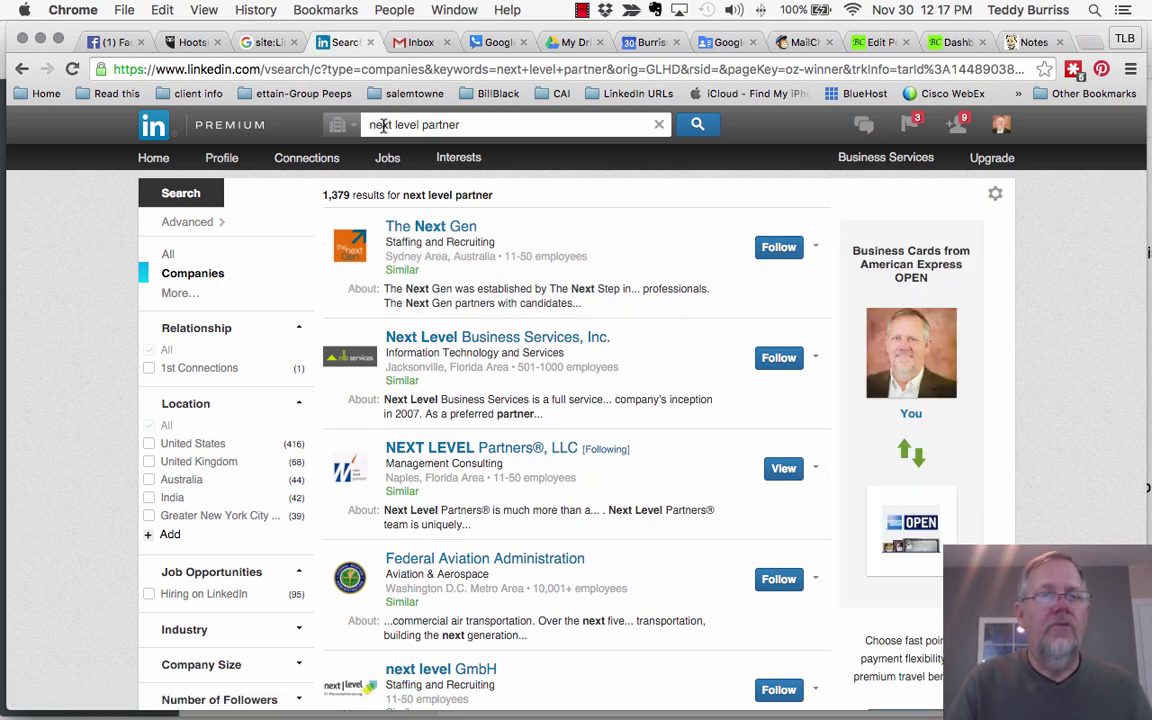
left_click(481, 125)
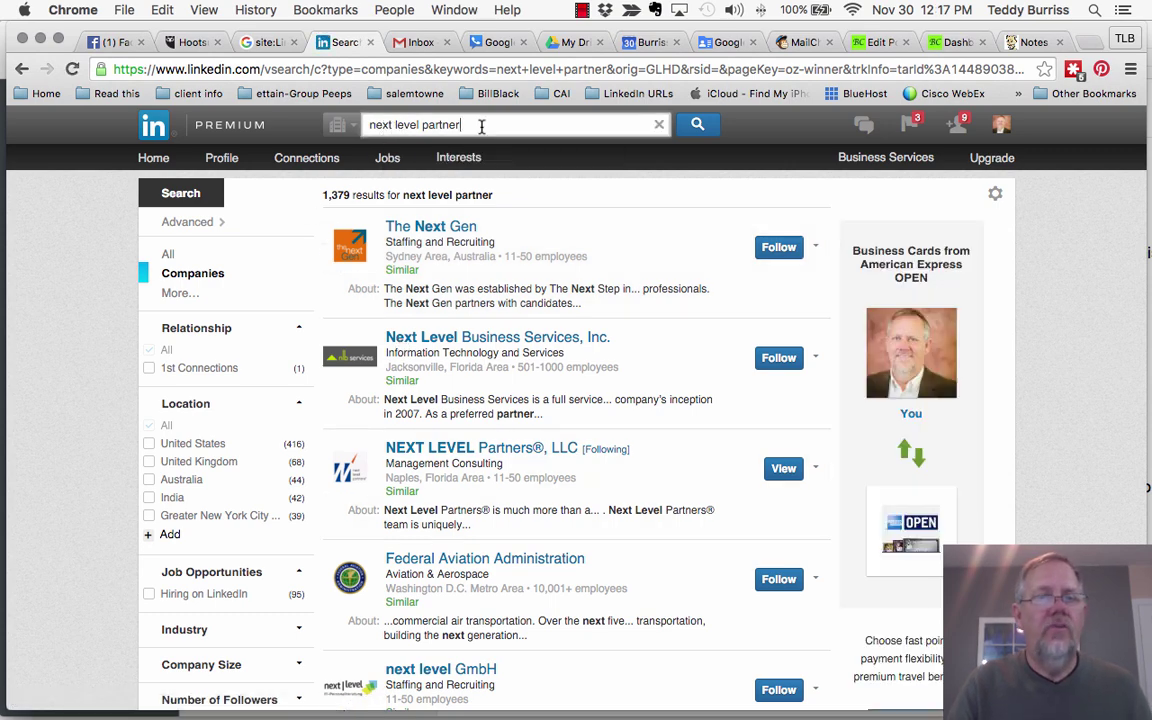
type("s\"")
left_click(369, 125)
type("\"")
key("Return")
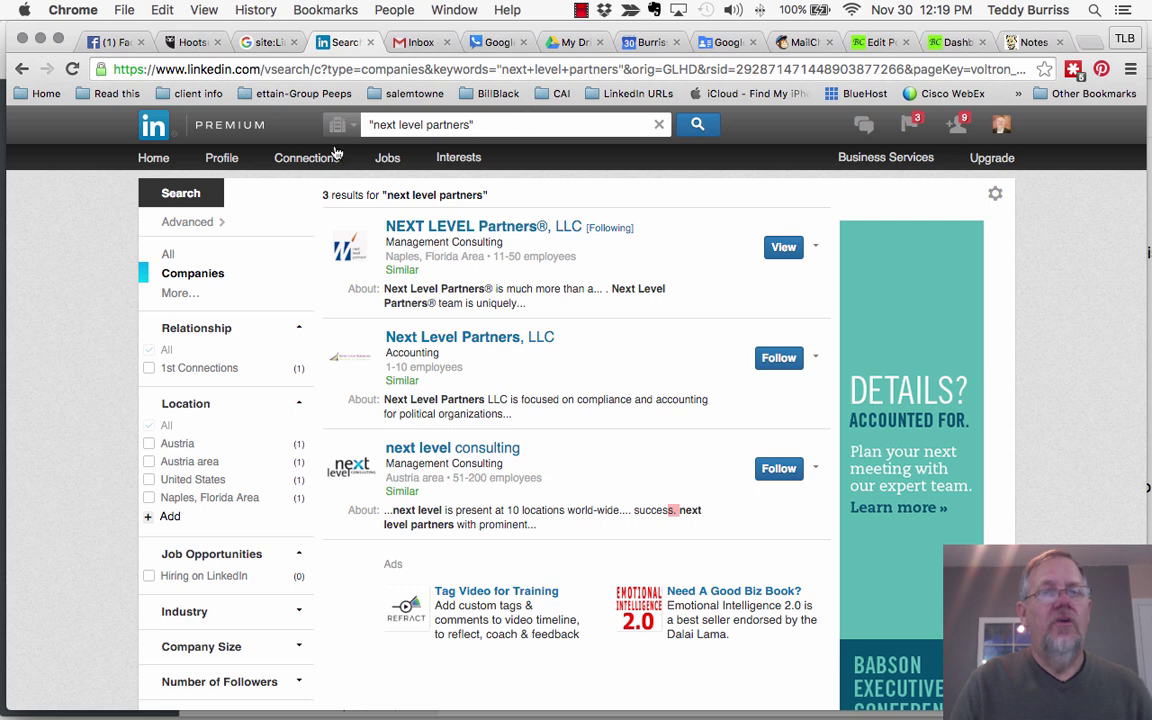
left_click(476, 123)
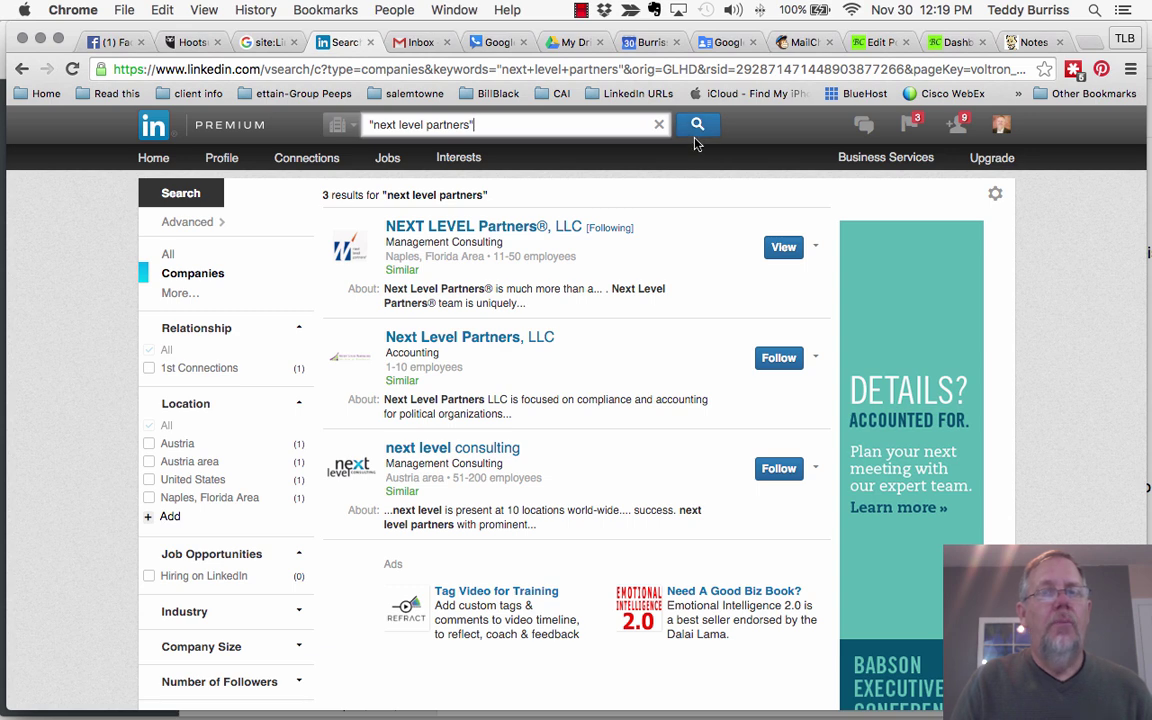
Step: In Advanced people search, set Current Company to NEXT LEVEL Partners®, LLC
left_click(189, 223)
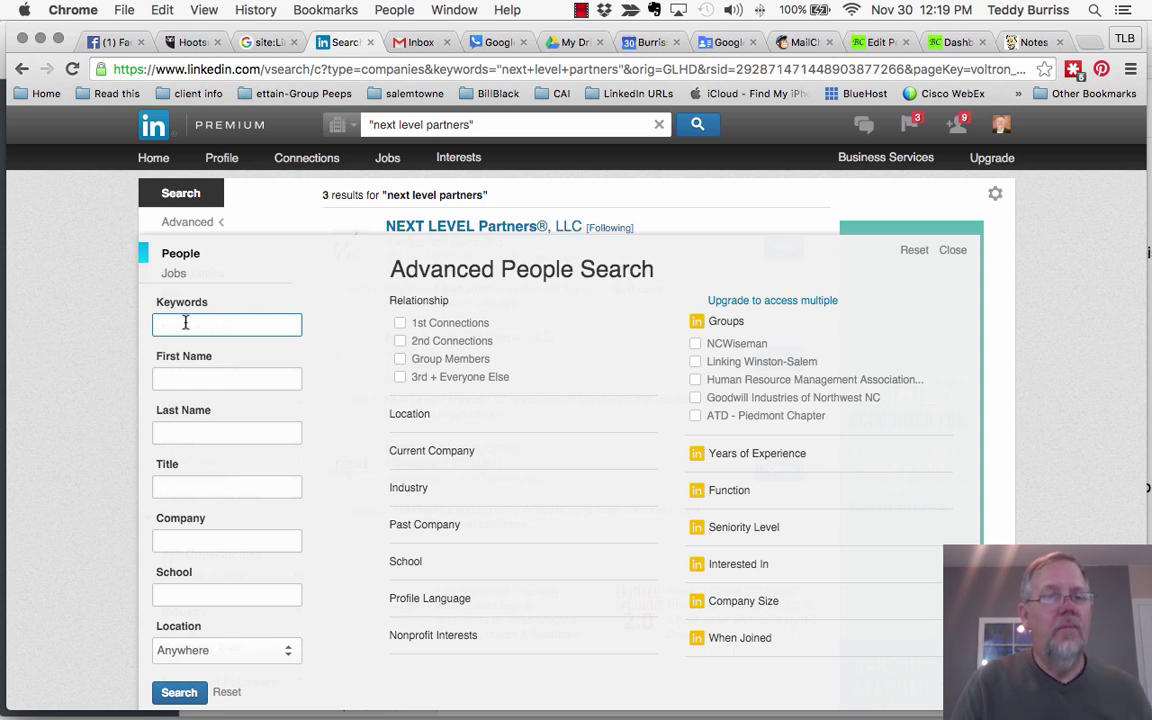
scroll(352, 473, "down", 1)
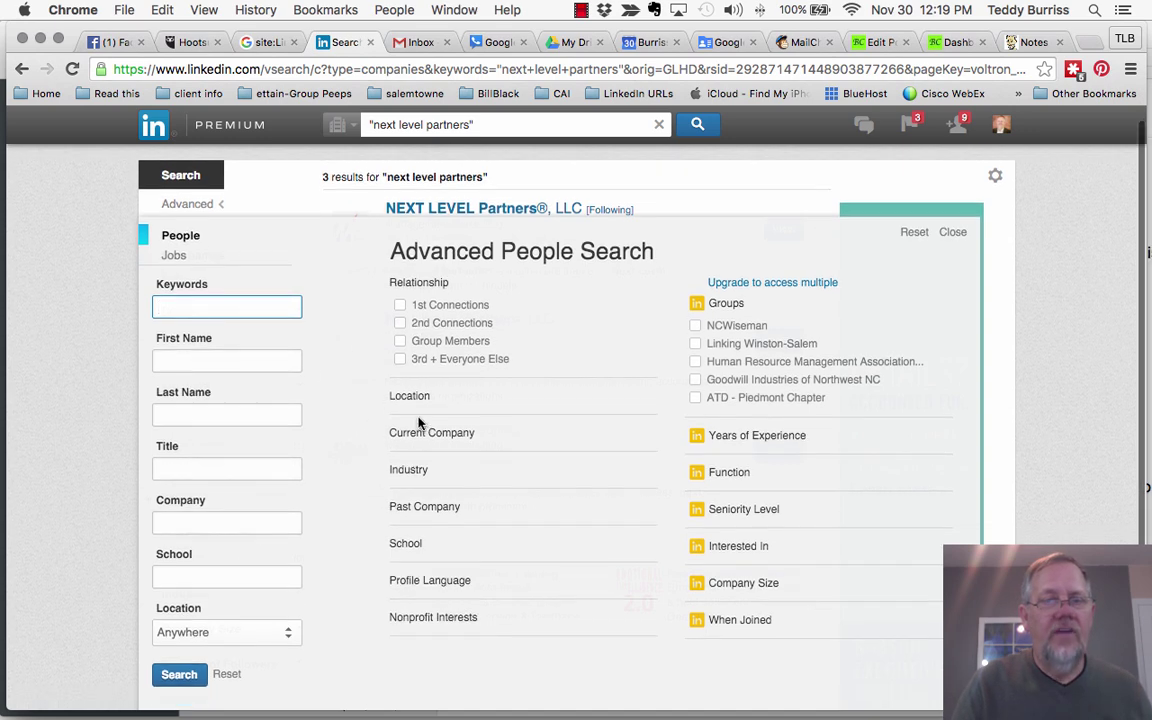
left_click(413, 441)
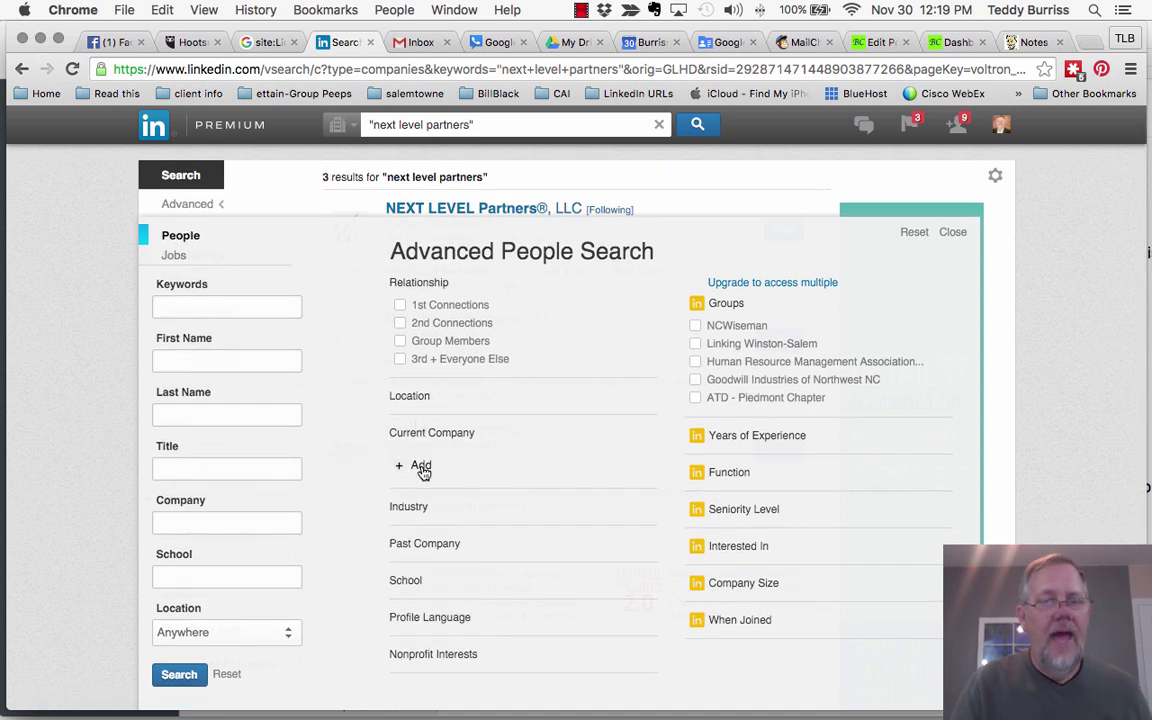
left_click(419, 465)
type("nex")
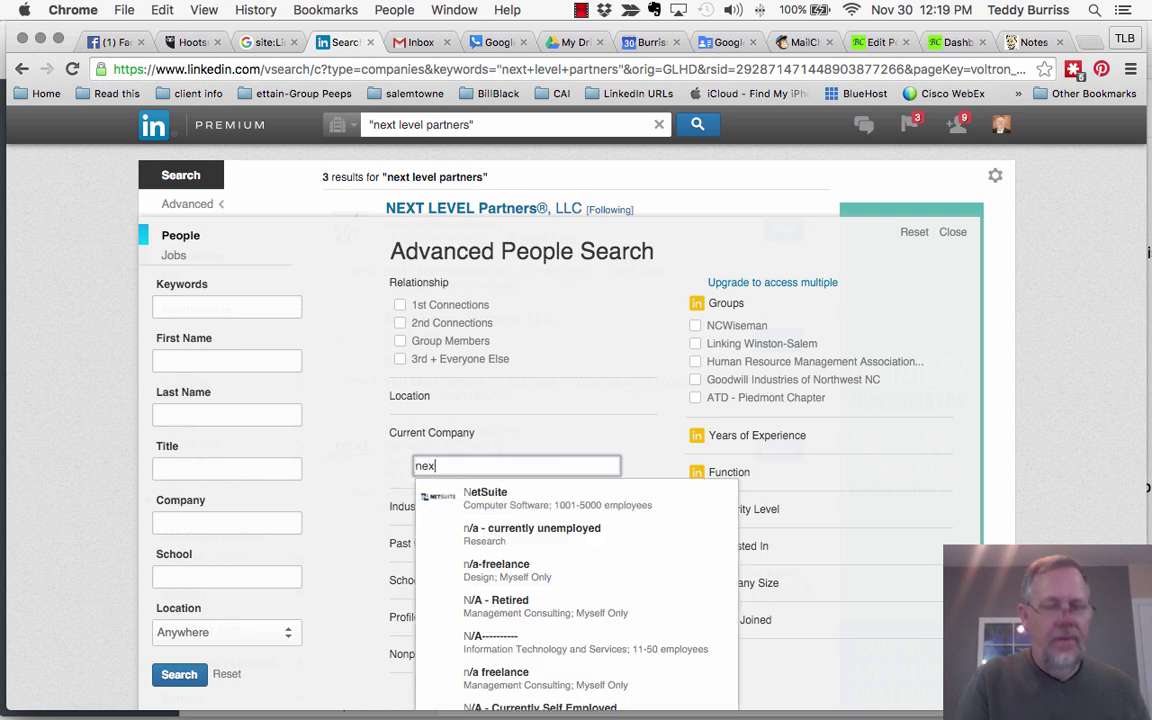
type("t level partn")
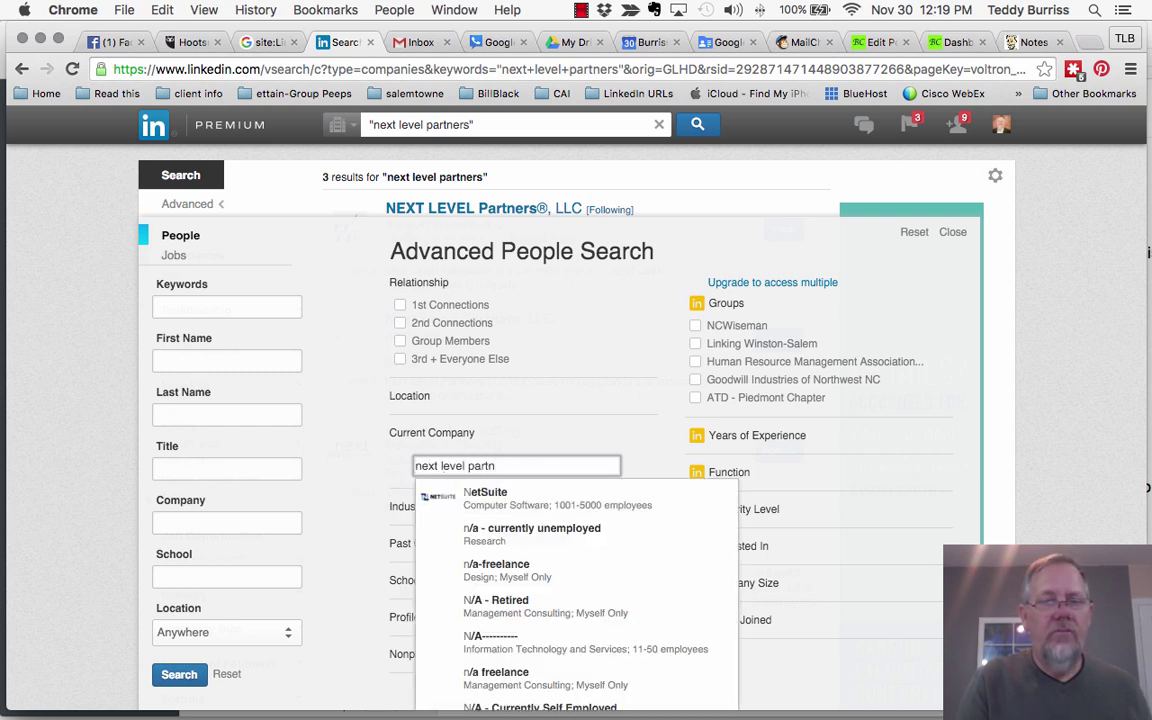
type("ers")
left_click(548, 494)
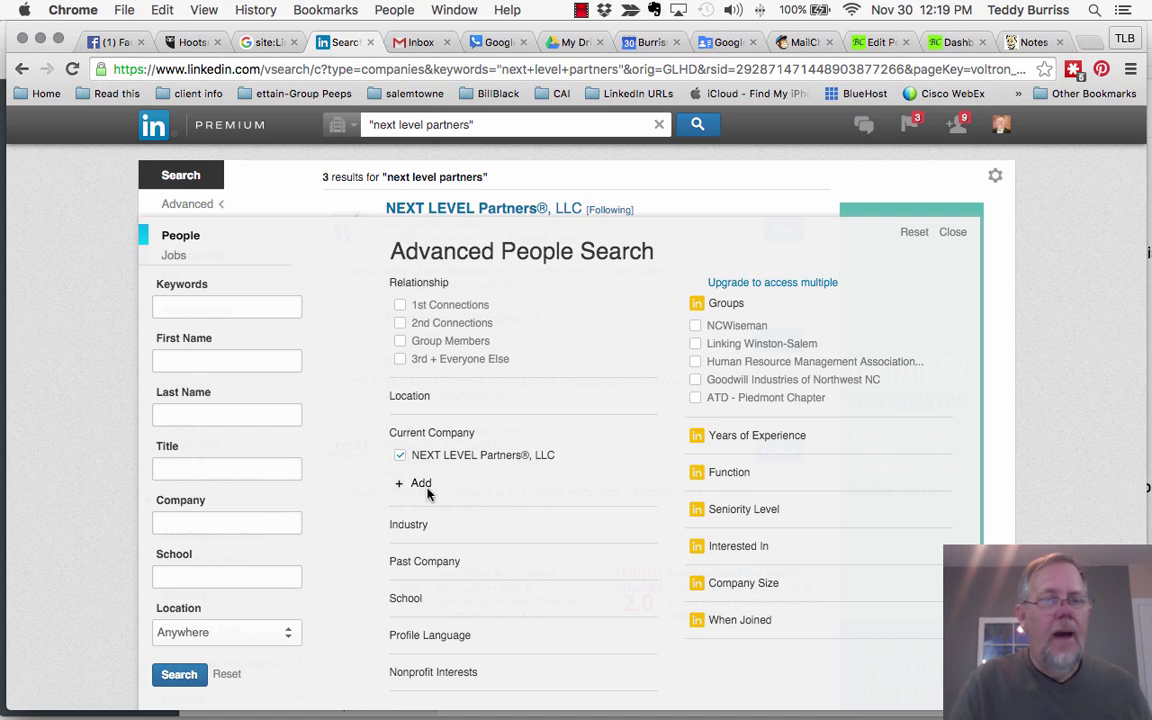
Step: Expand the Location filter and begin adding a location
left_click(410, 397)
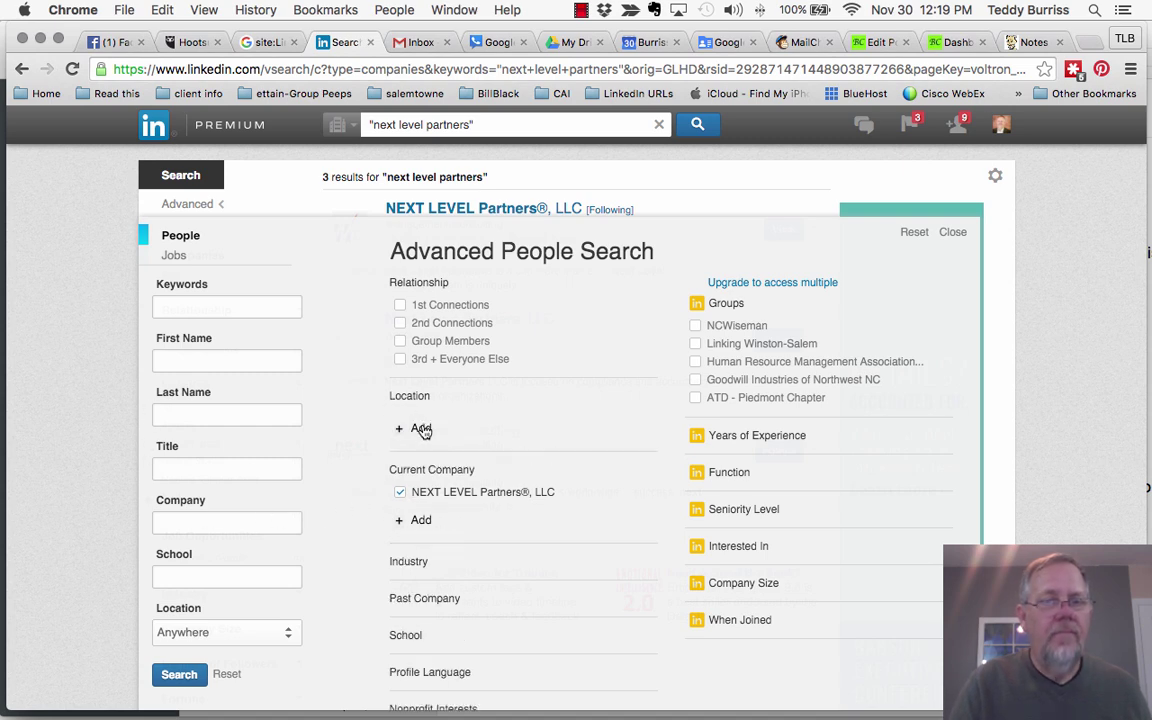
left_click(421, 429)
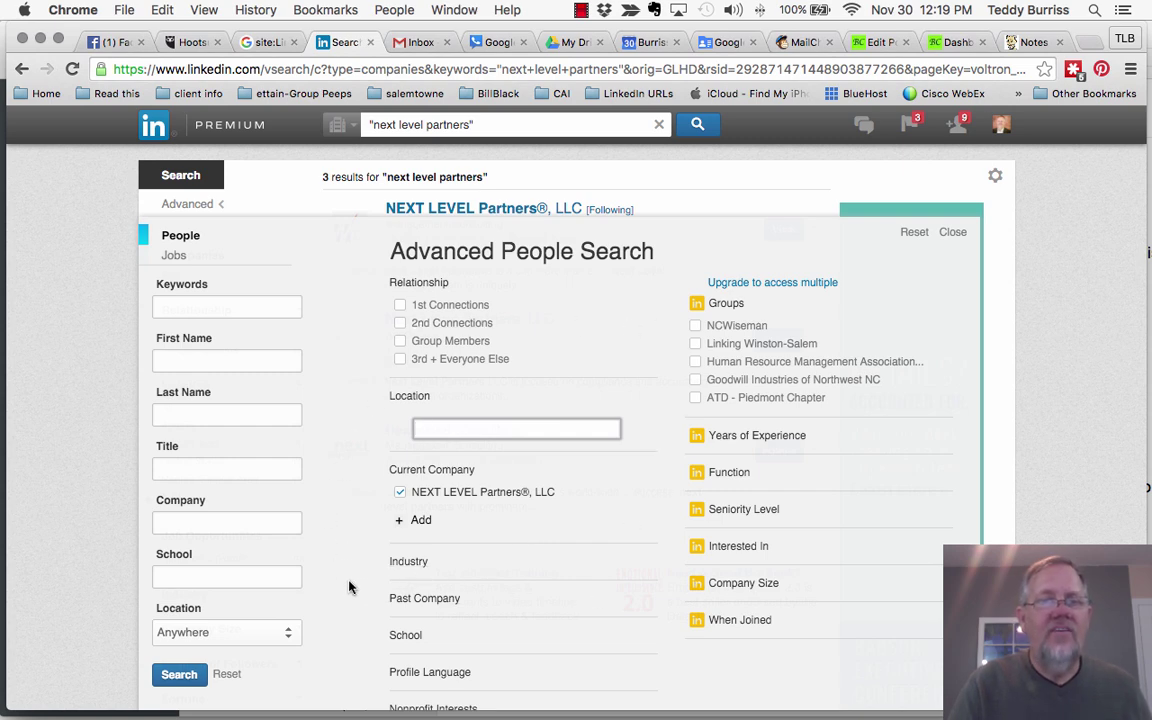
scroll(365, 519, "down", 2)
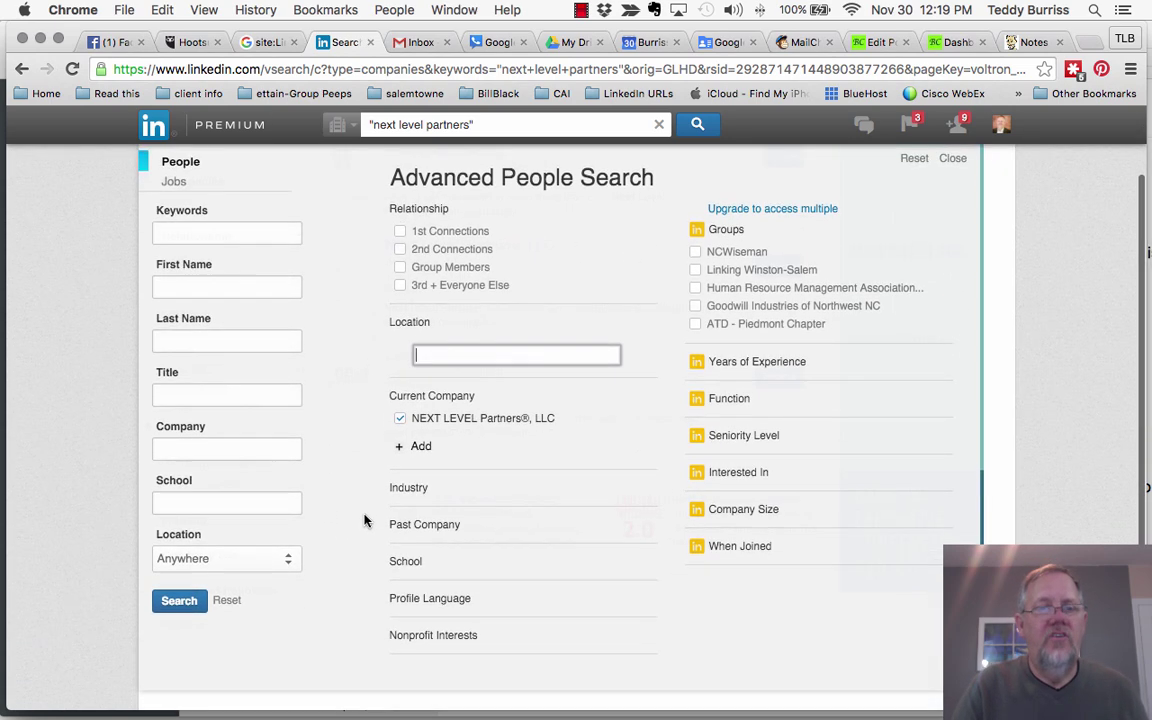
scroll(365, 519, "up", 1)
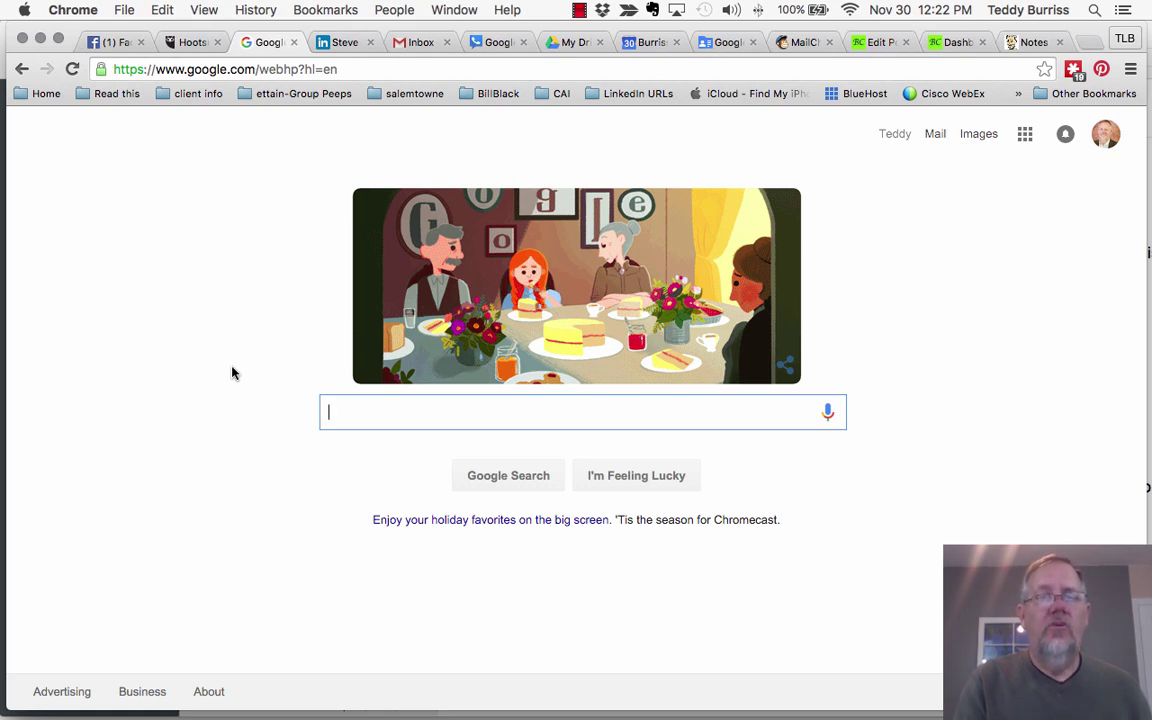
Step: Google site:linkedin.com/in with a person's name, then replace it with another person's name
type("site:")
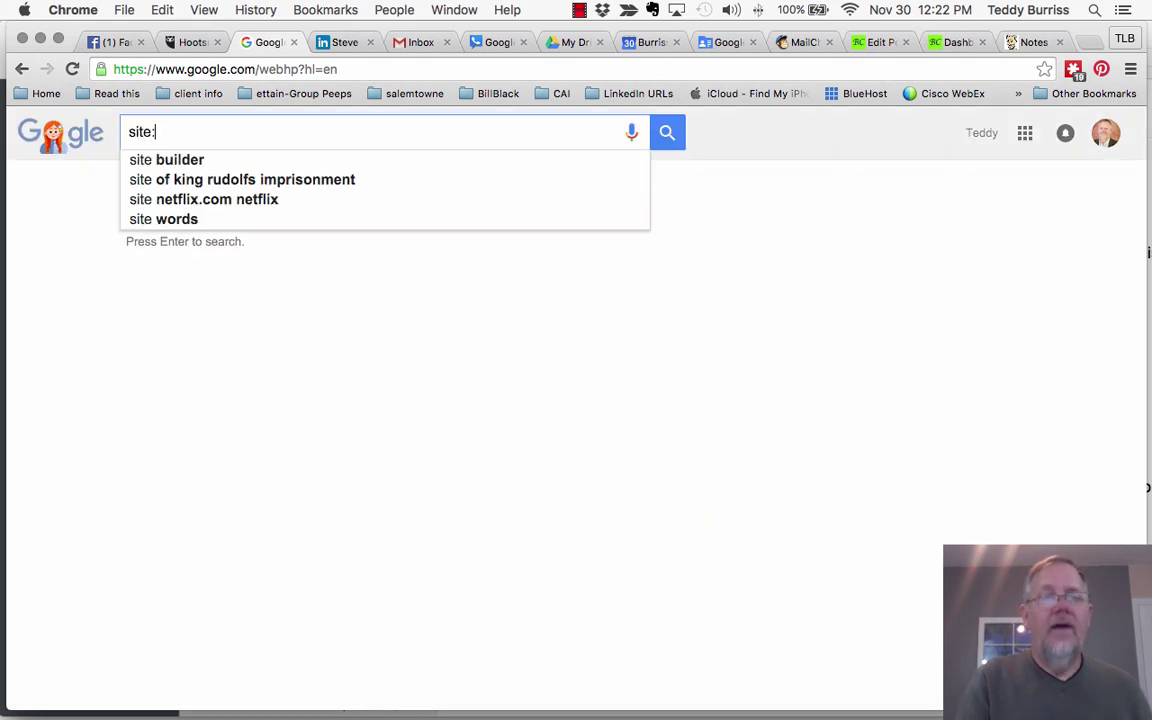
type("linkedin.co")
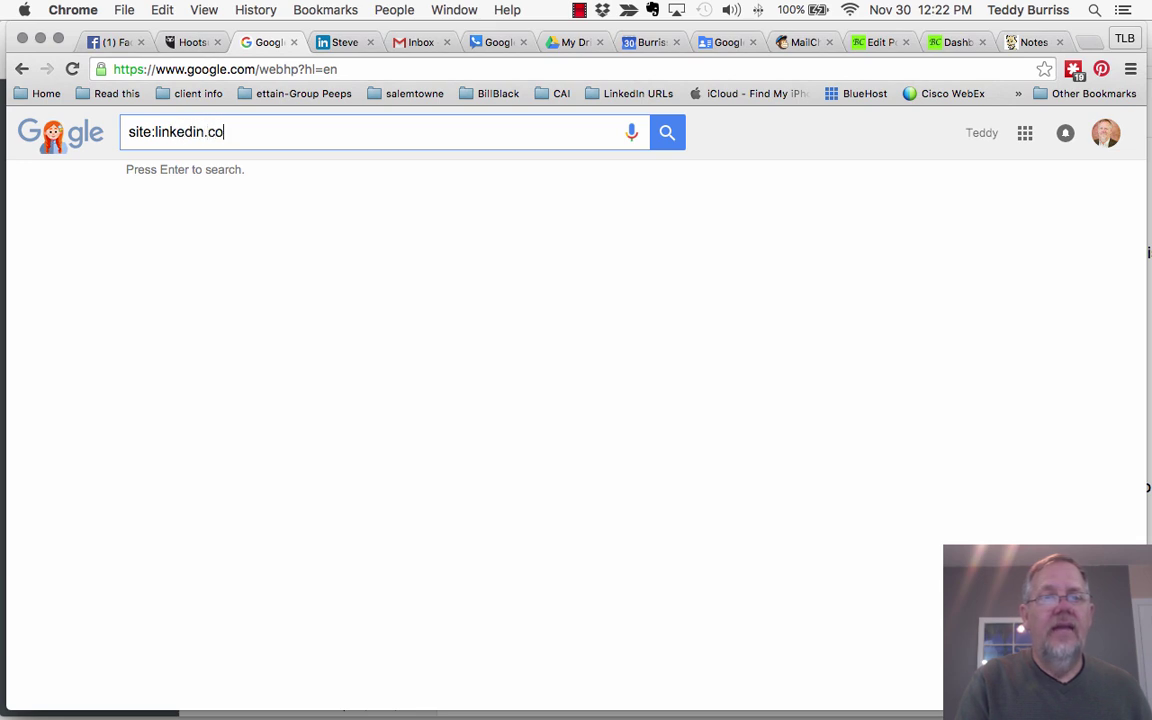
type("m/in")
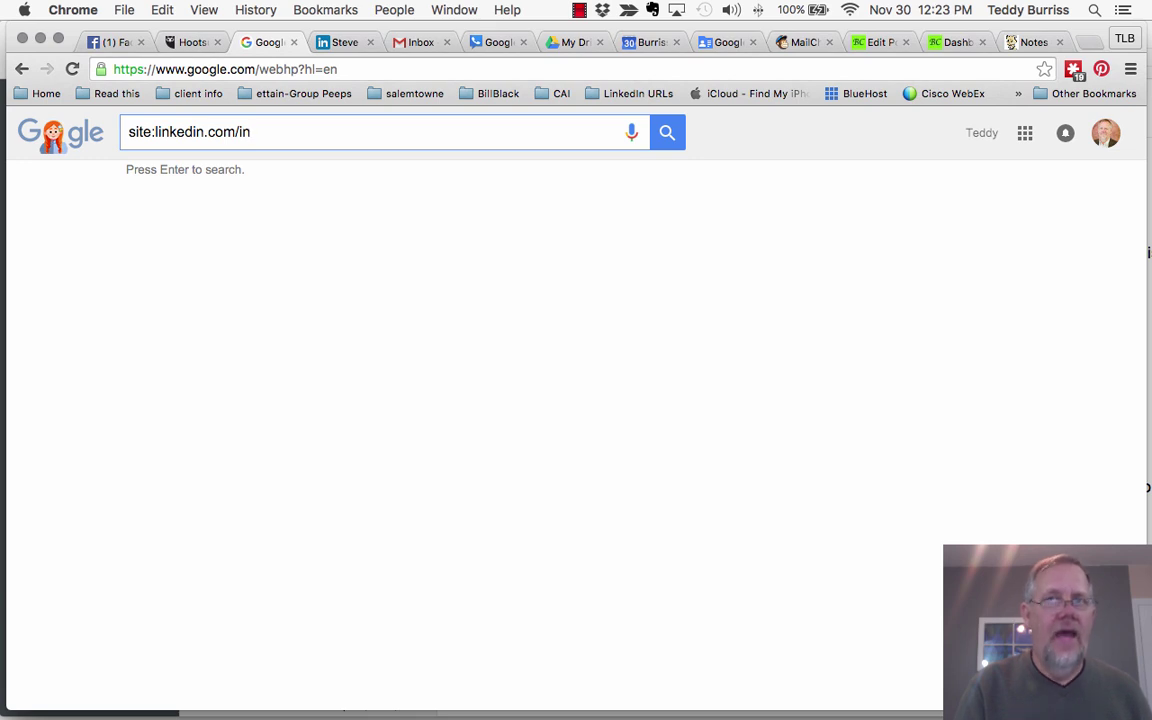
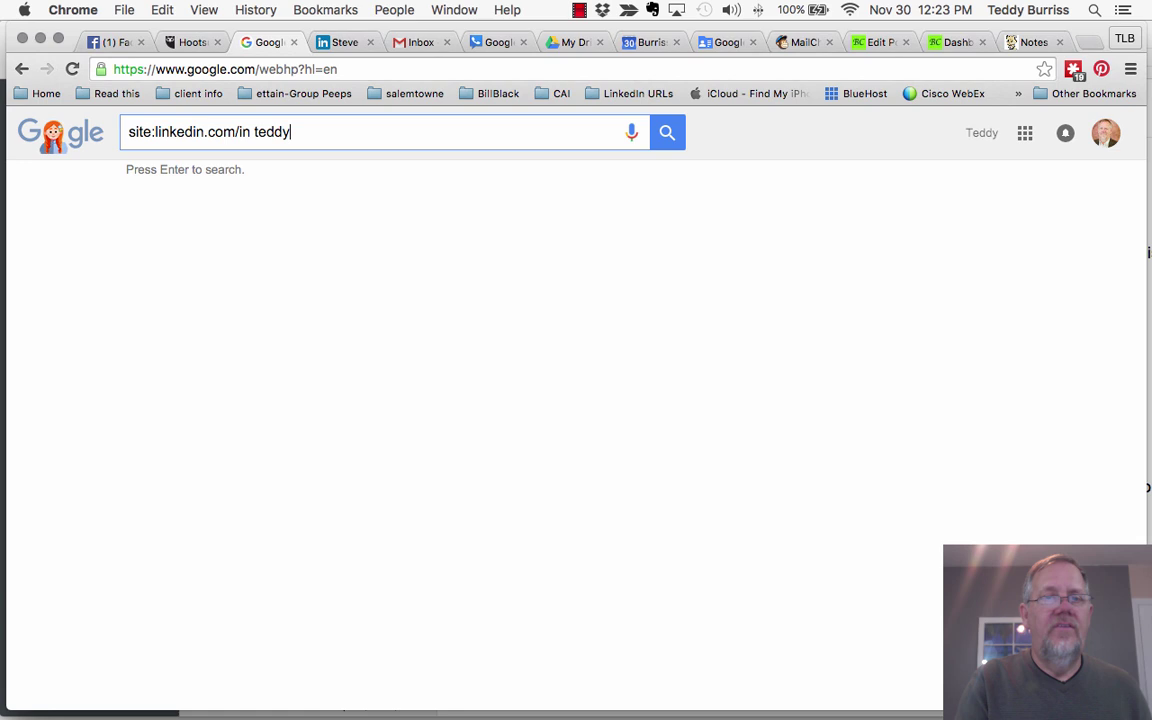
key("Return")
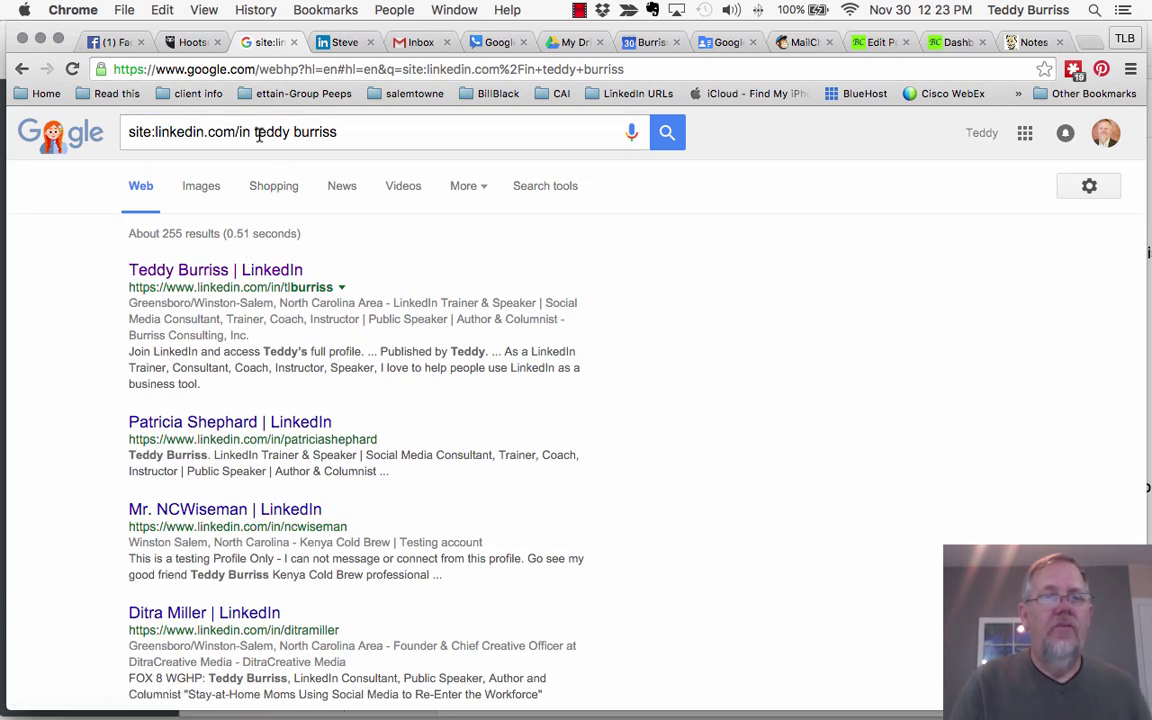
left_click_drag(257, 134, 496, 134)
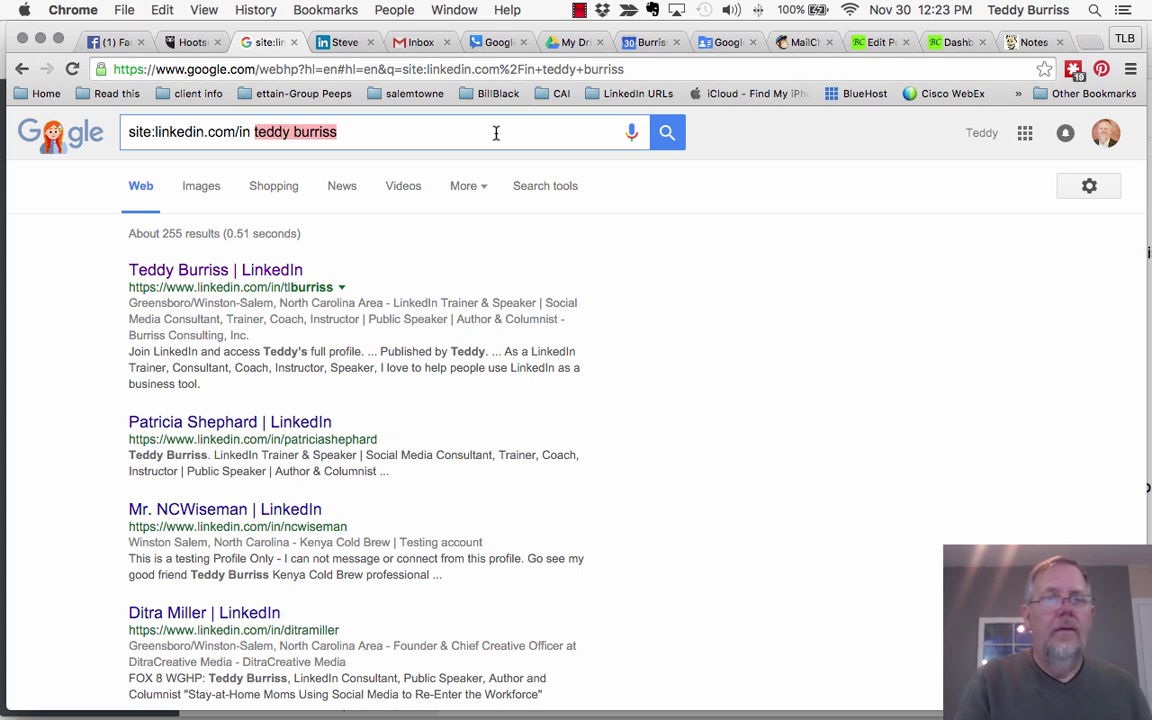
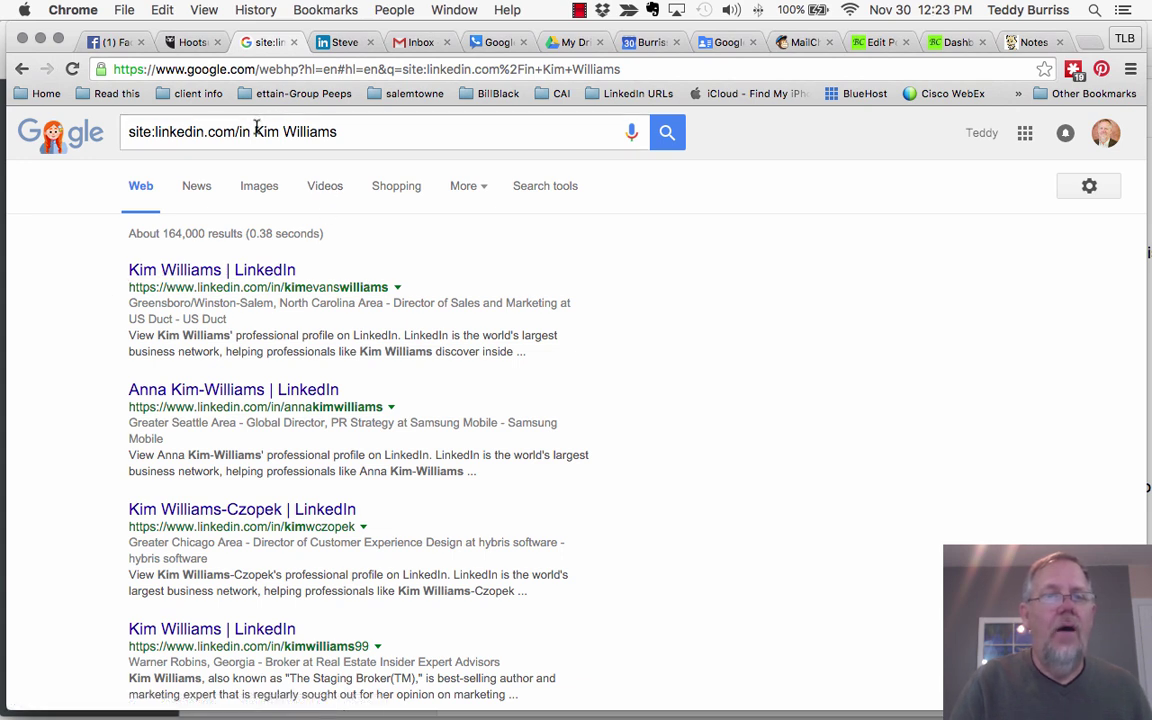
Step: Change the query to site:linkedin.com/in "LinkedIn Trainer" Winston-salem and search
left_click_drag(253, 131, 501, 131)
key("BackSpace")
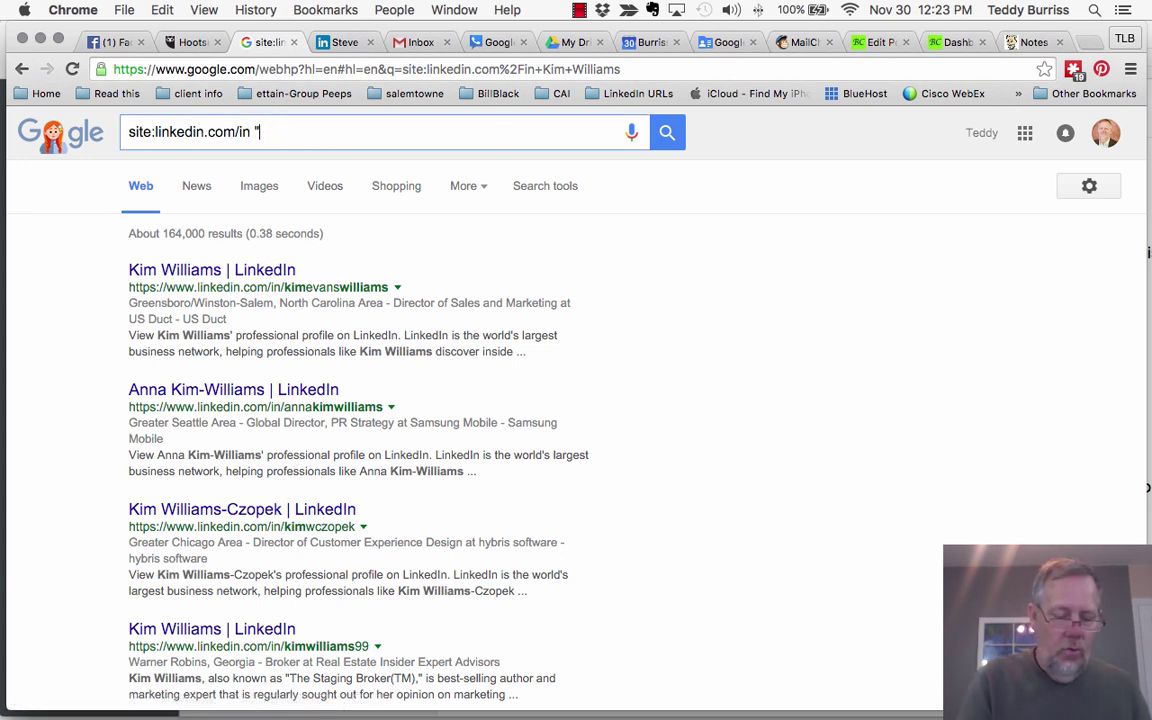
type("\"LinkedIN")
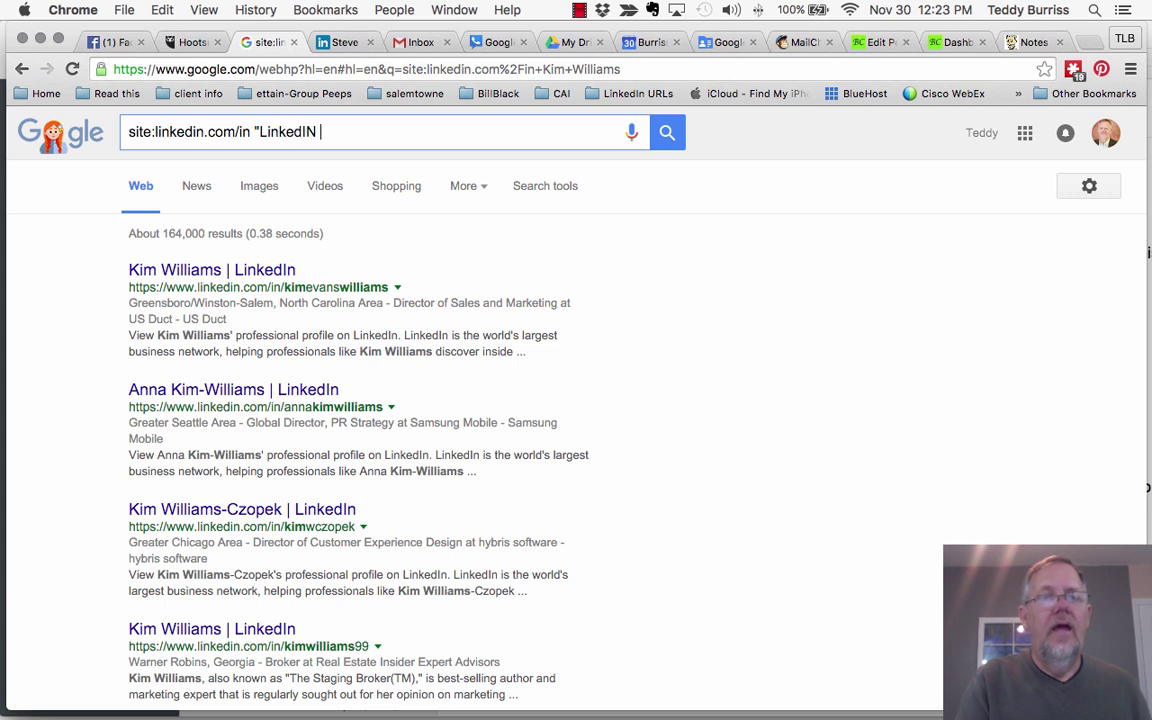
type(" Train")
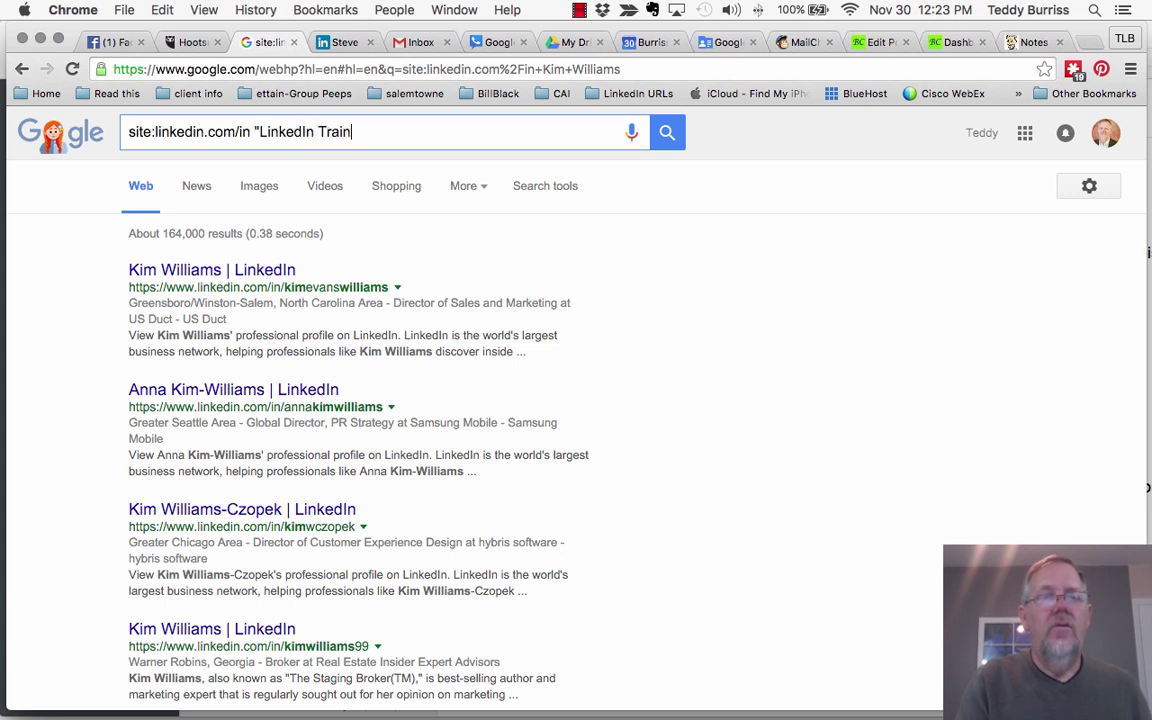
type("er Wi")
key("BackSpace")
key("BackSpace")
key("BackSpace")
key("BackSpace")
type("Winston-sal")
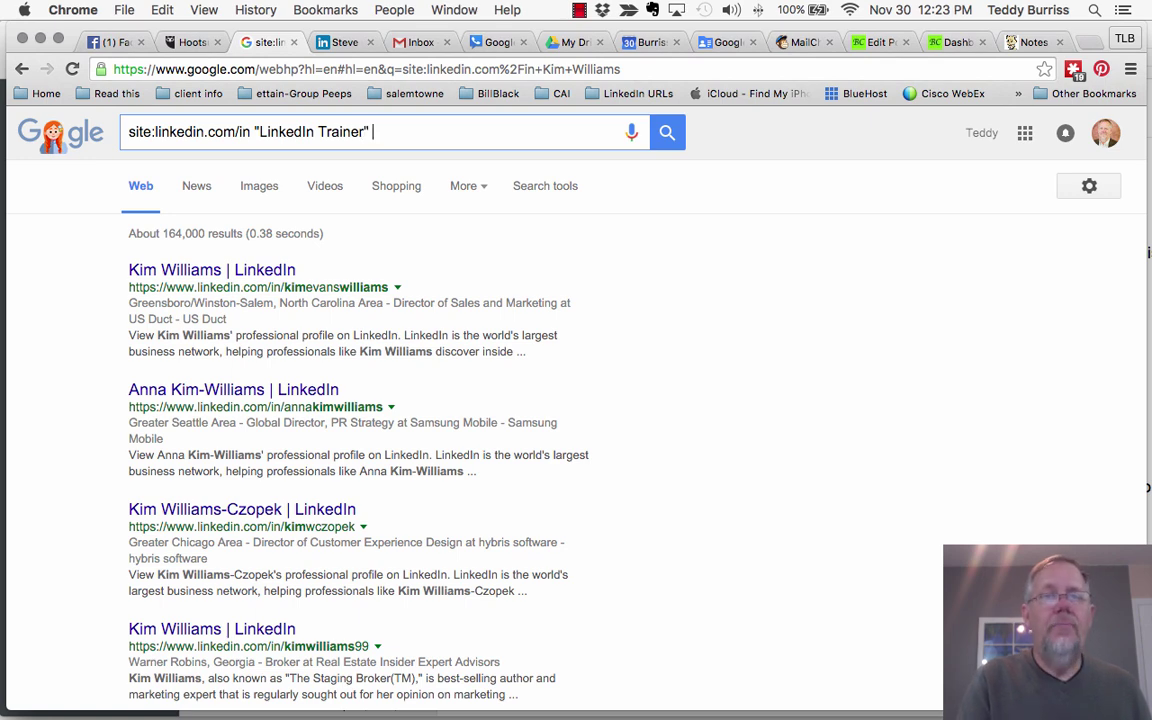
type("em")
key("Return")
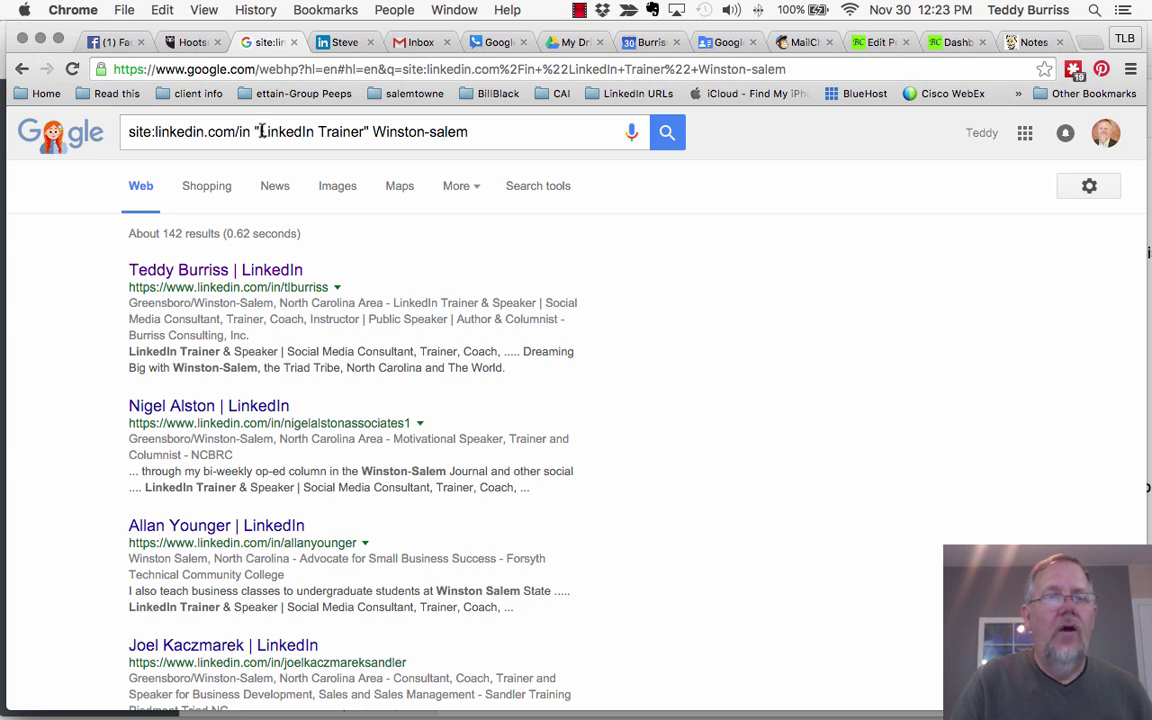
Step: Swap the quoted phrase for "GoPro Professional", narrowing results to 5 profiles
left_click_drag(261, 131, 468, 131)
type("GoPro Professional\"")
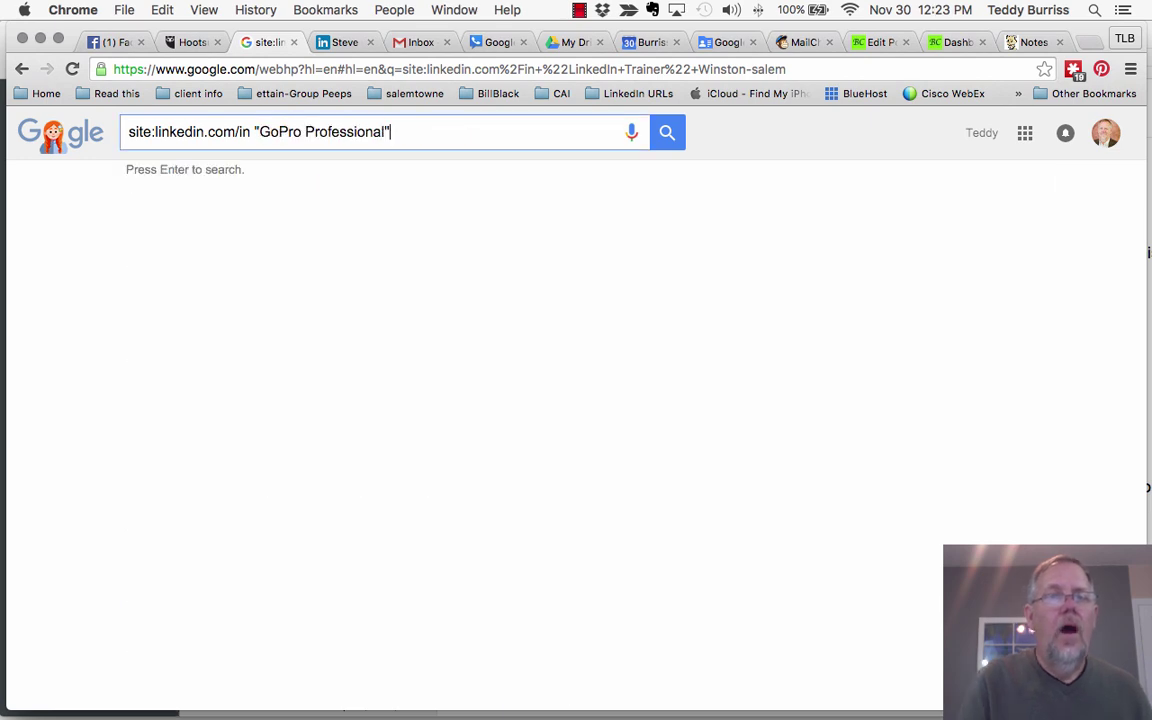
key("Return")
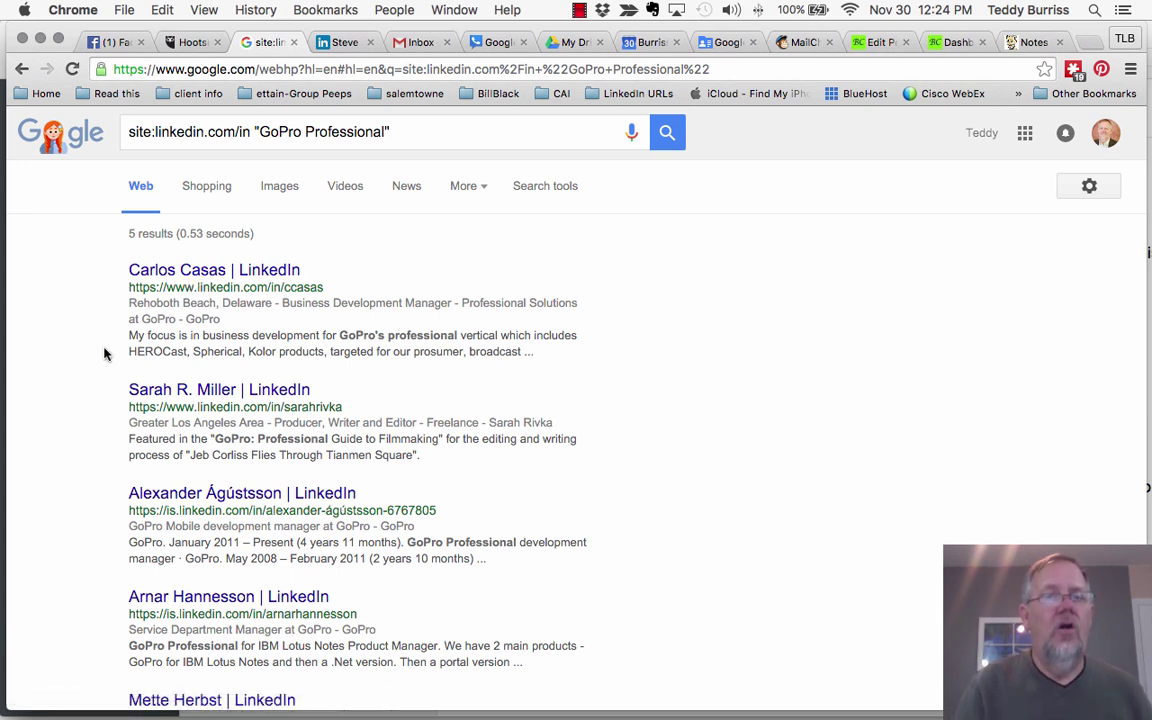
Step: Replace the phrase with a quoted person's name plus Next Level Partners and review the ~12 results
left_click(259, 131)
left_click_drag(259, 131, 380, 131)
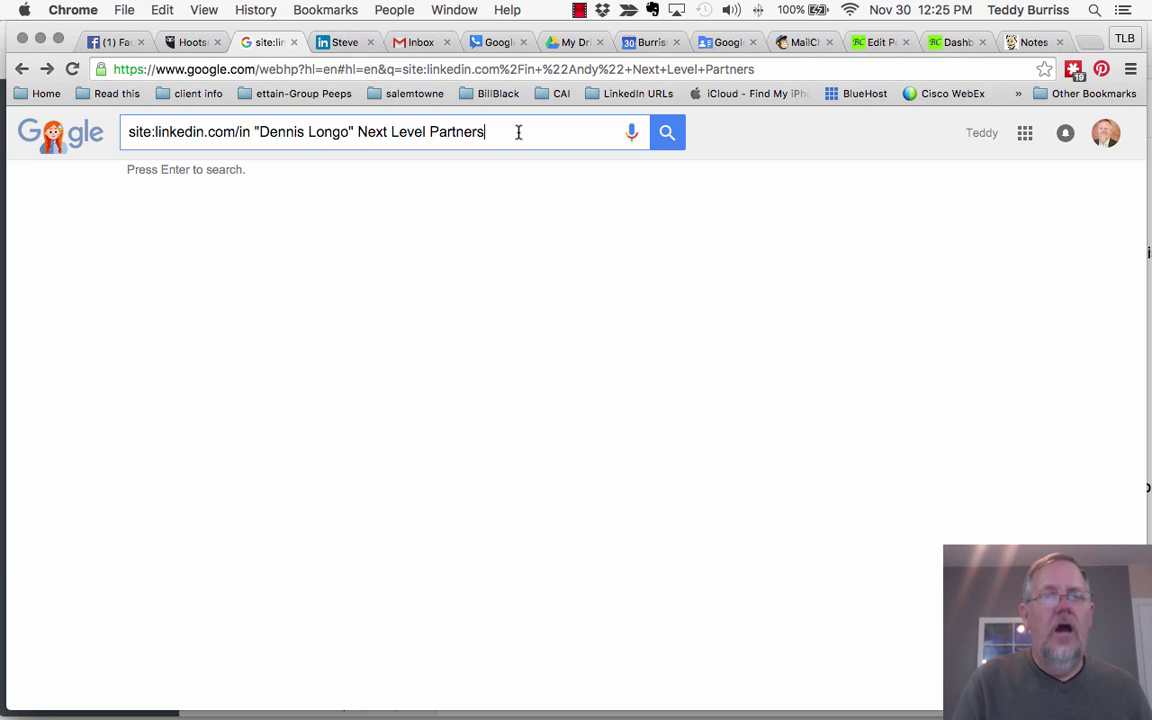
key("Return")
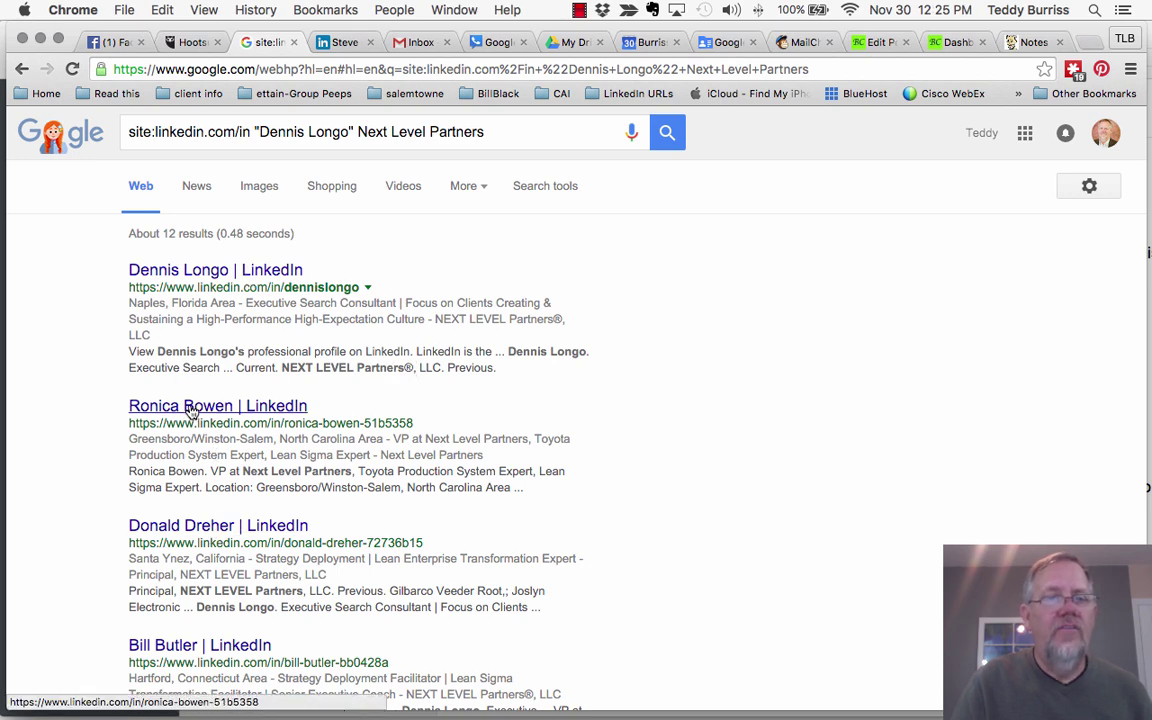
scroll(70, 516, "down", 3)
scroll(70, 516, "down", 8)
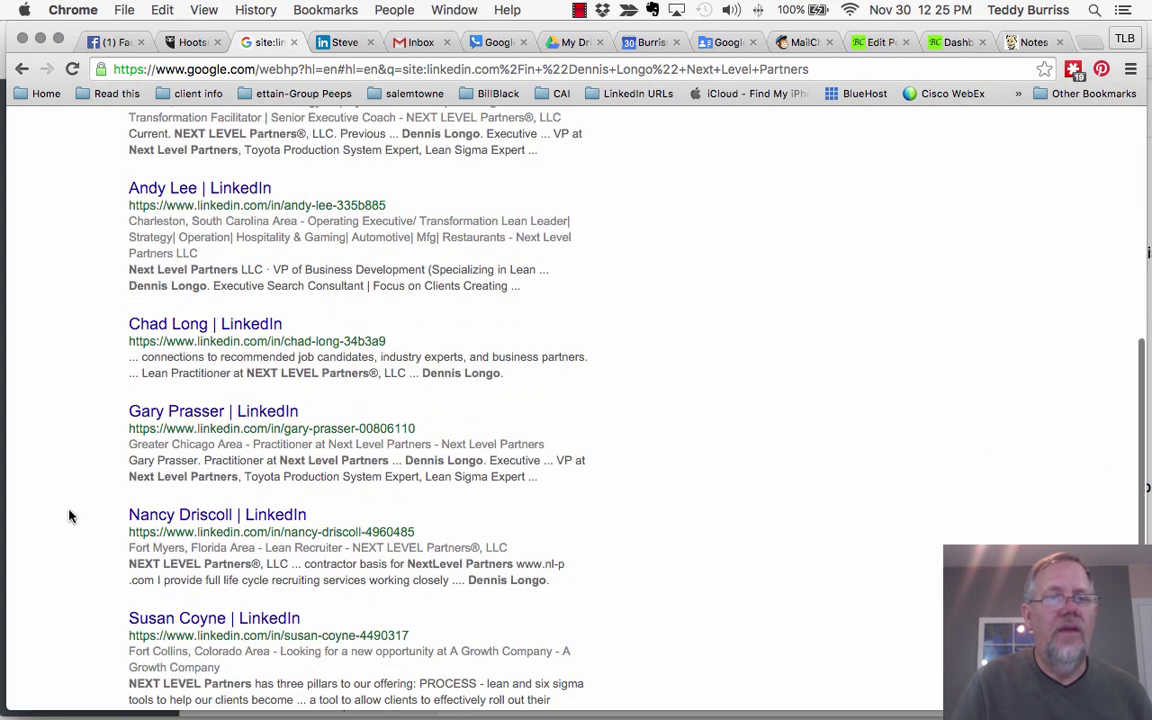
scroll(70, 516, "down", 4)
scroll(70, 516, "up", 12)
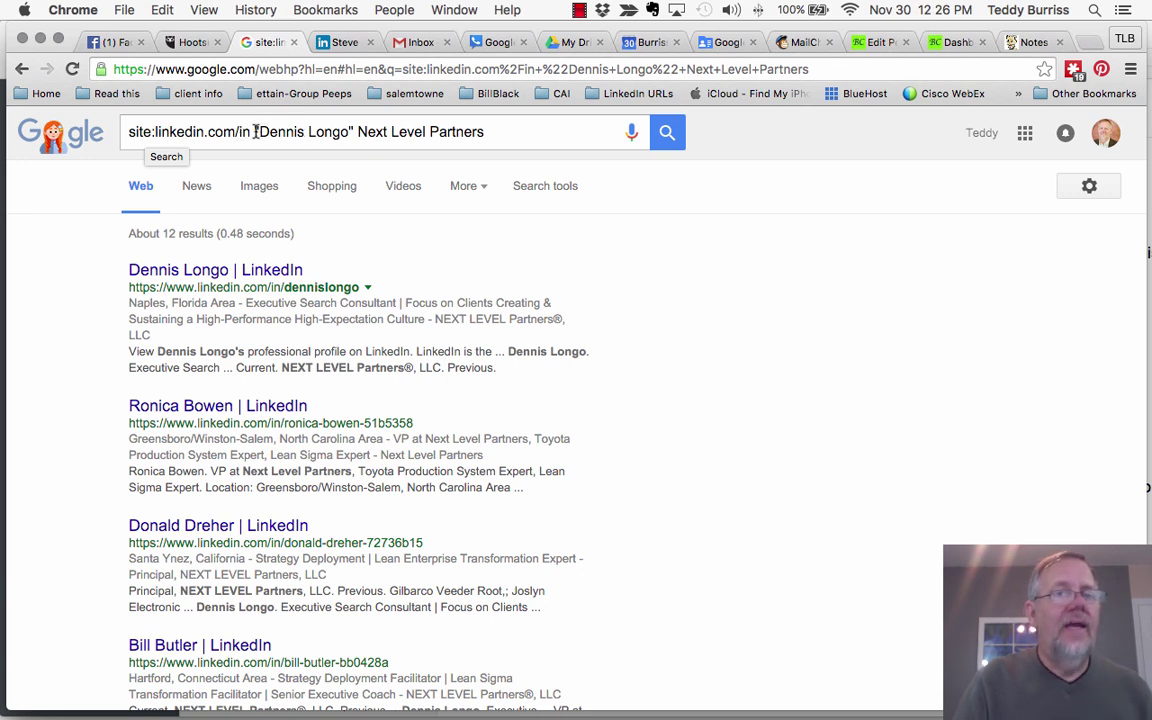
Step: Insert AND before Next Level Partners, rerun the search, and return to the LinkedIn tab
left_click(359, 131)
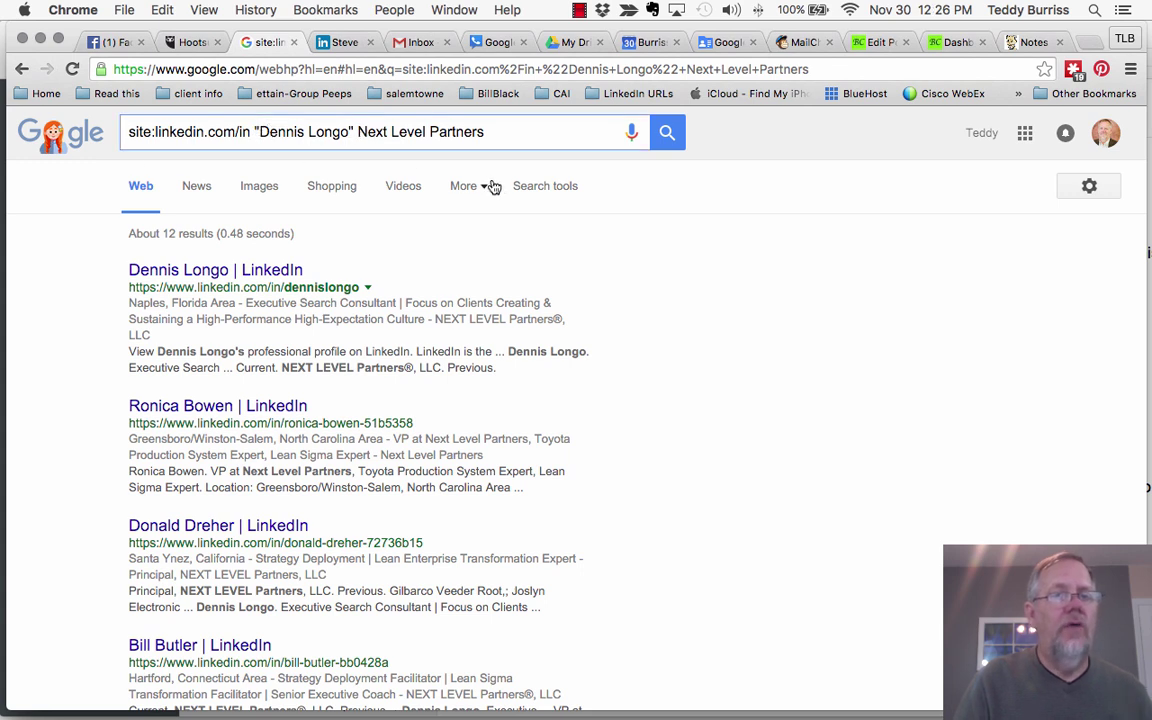
type("AND")
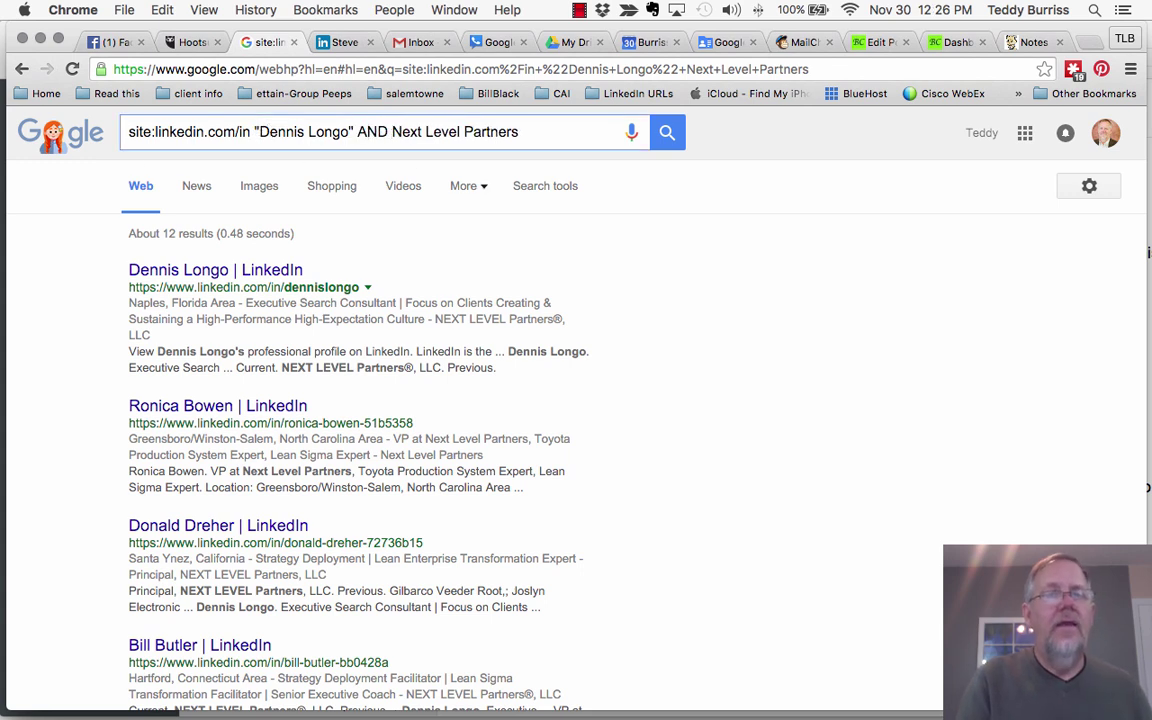
key("Return")
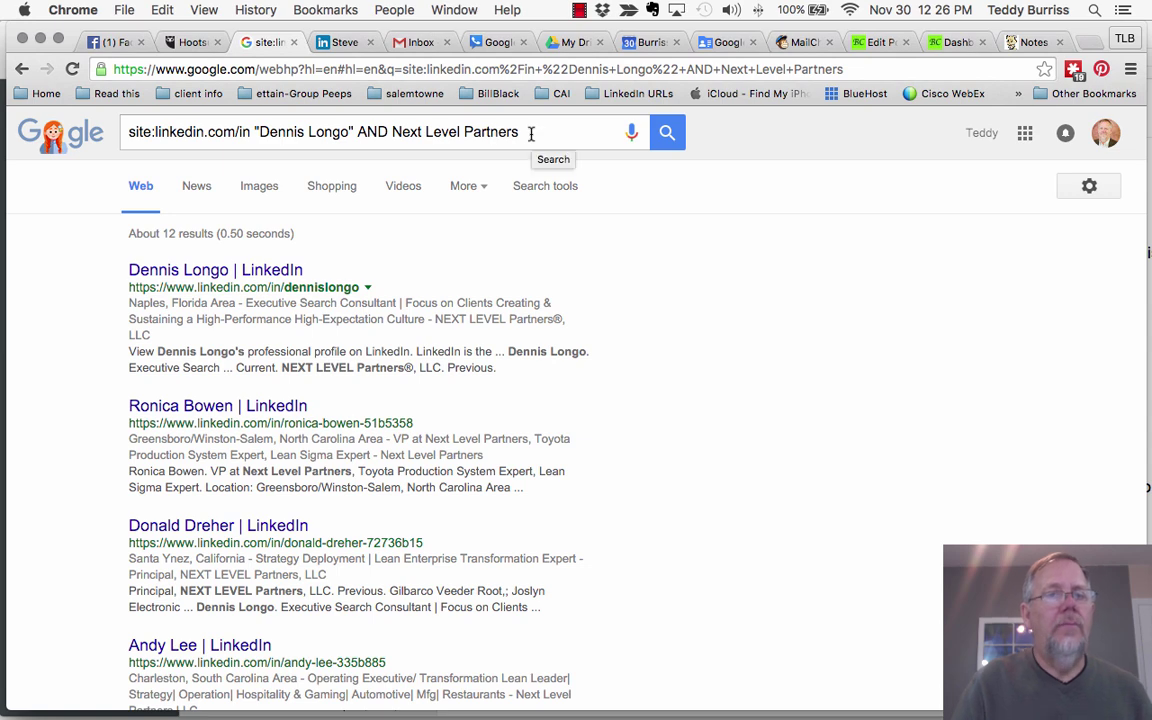
left_click(340, 42)
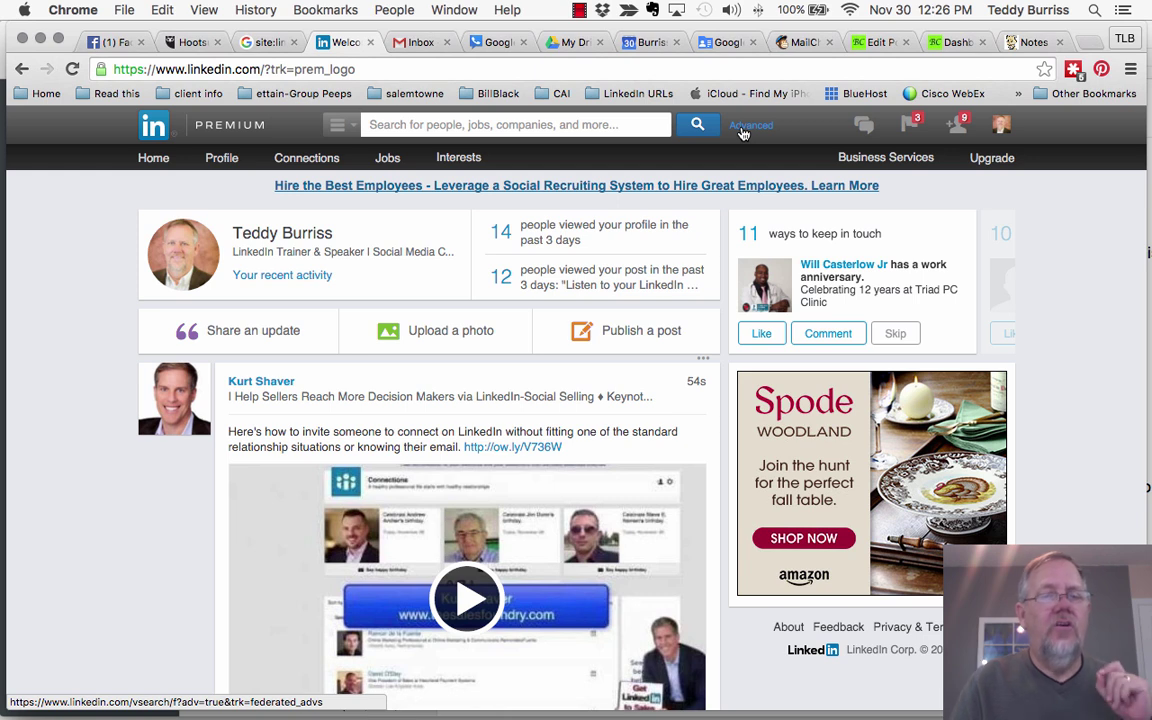
Step: Bring up LinkedIn's Advanced People Search form, then return to the Google site:linkedin.com/in search
left_click(743, 131)
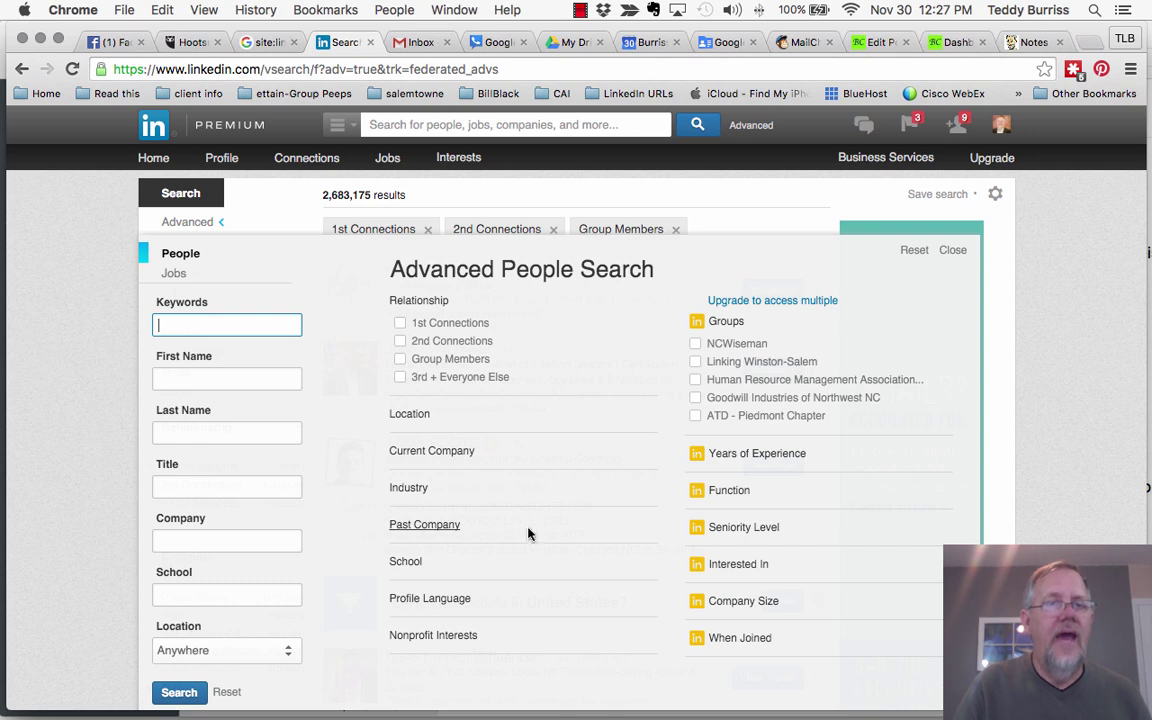
left_click(258, 43)
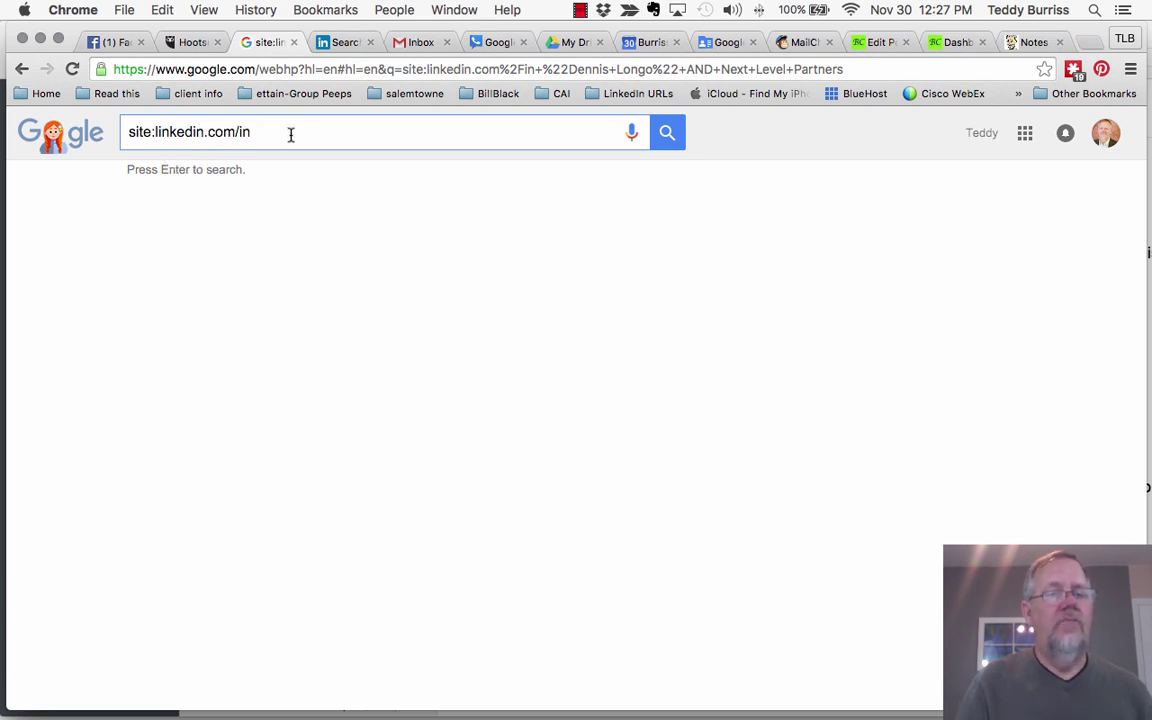
Step: Try site:linkedin.com/company, revert to site:linkedin.com/in, then view your LinkedIn profile as connections see it
key("BackSpace")
key("BackSpace")
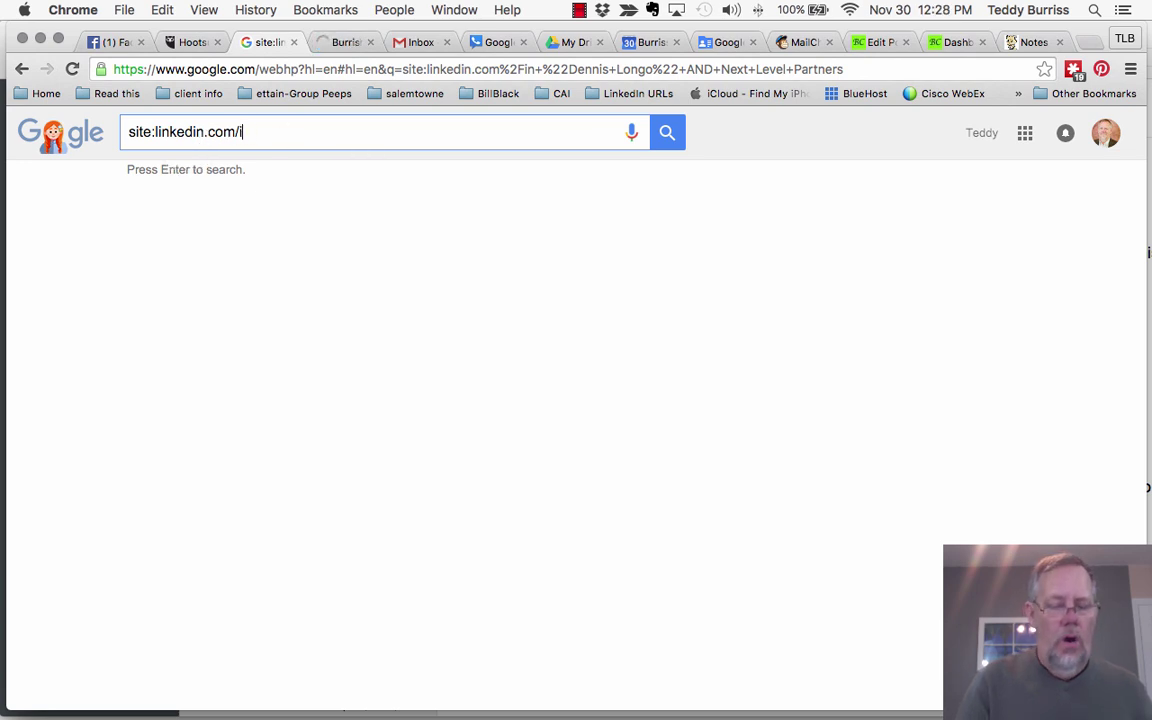
type("company")
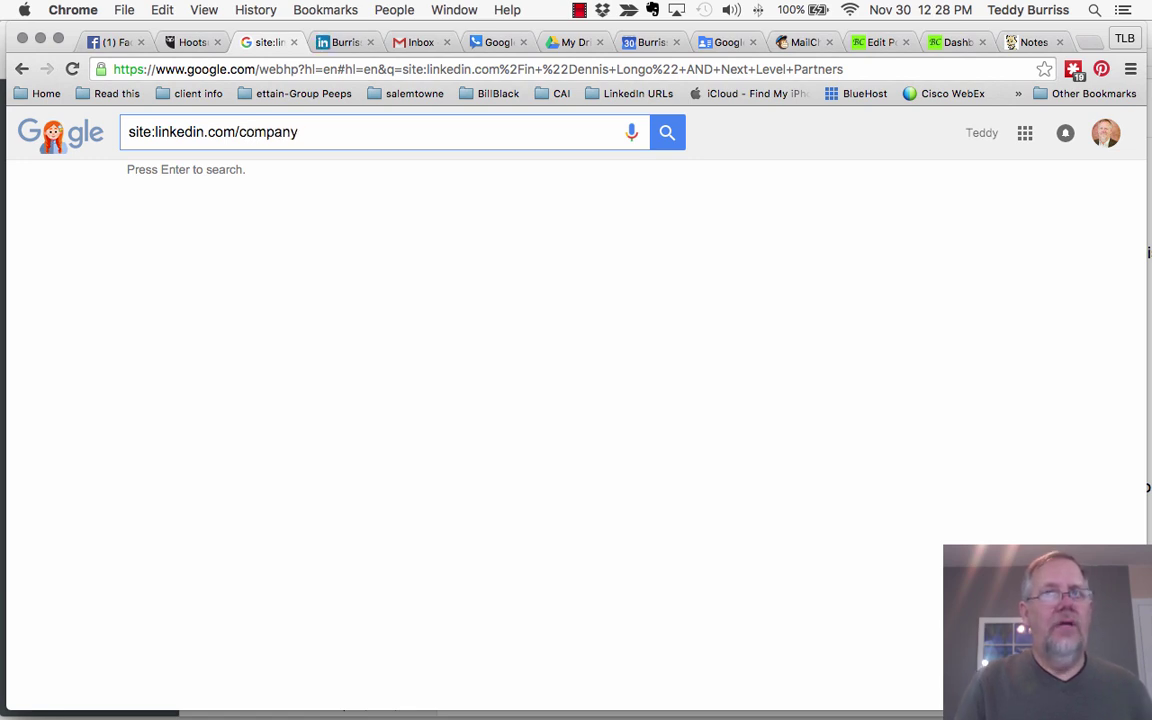
key("BackSpace")
key("BackSpace")
key("BackSpace")
key("BackSpace")
key("BackSpace")
key("BackSpace")
key("BackSpace")
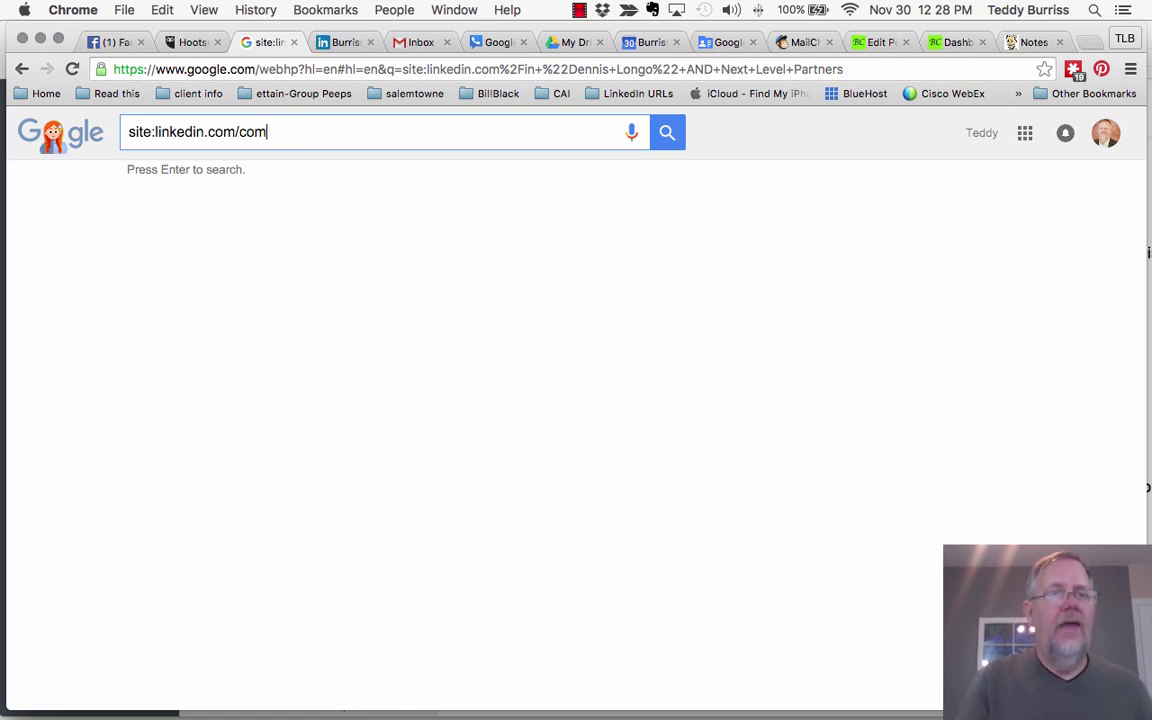
type("in")
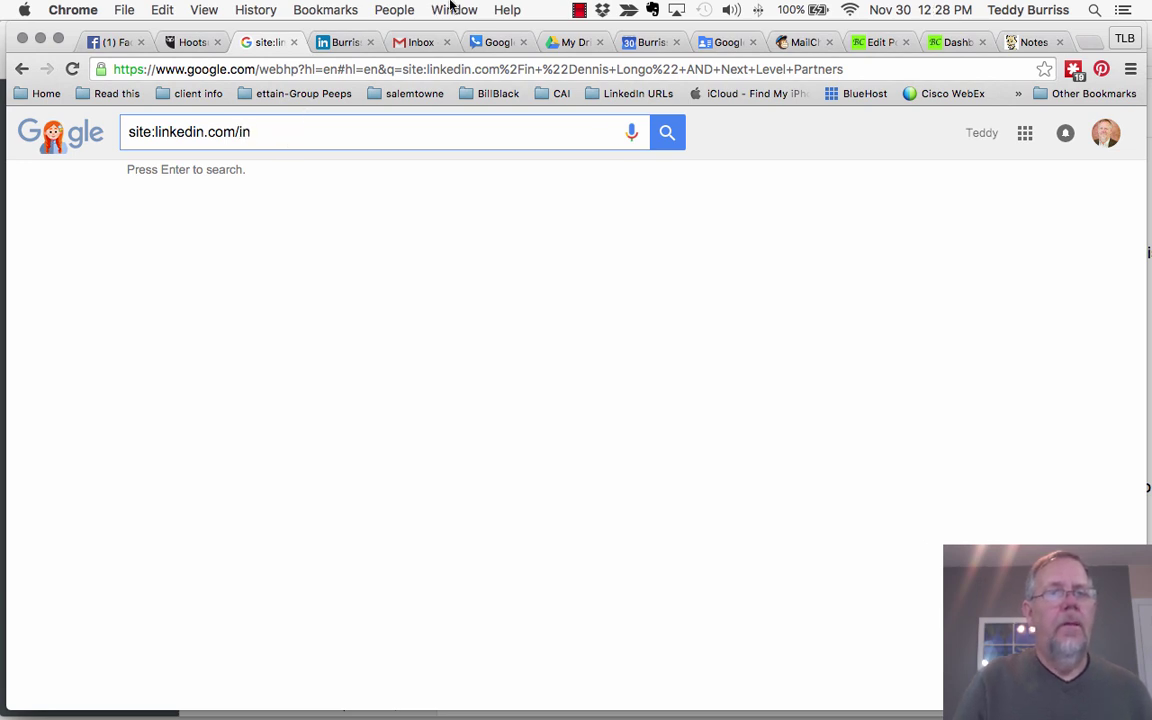
left_click(340, 42)
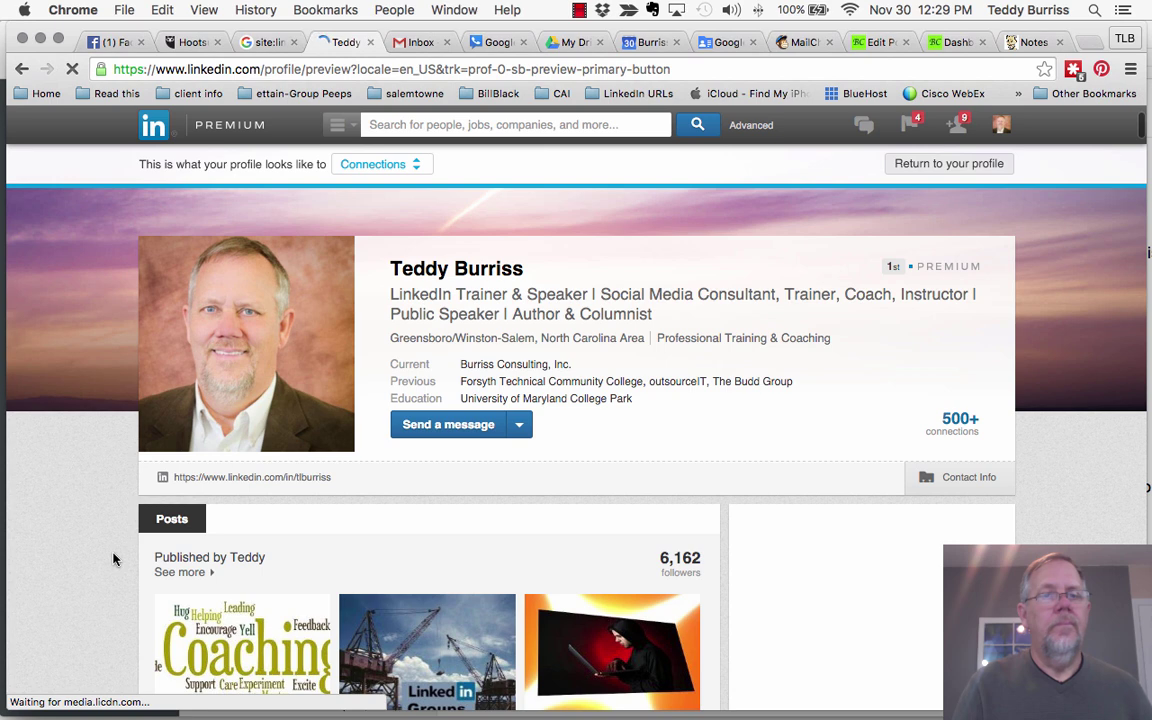